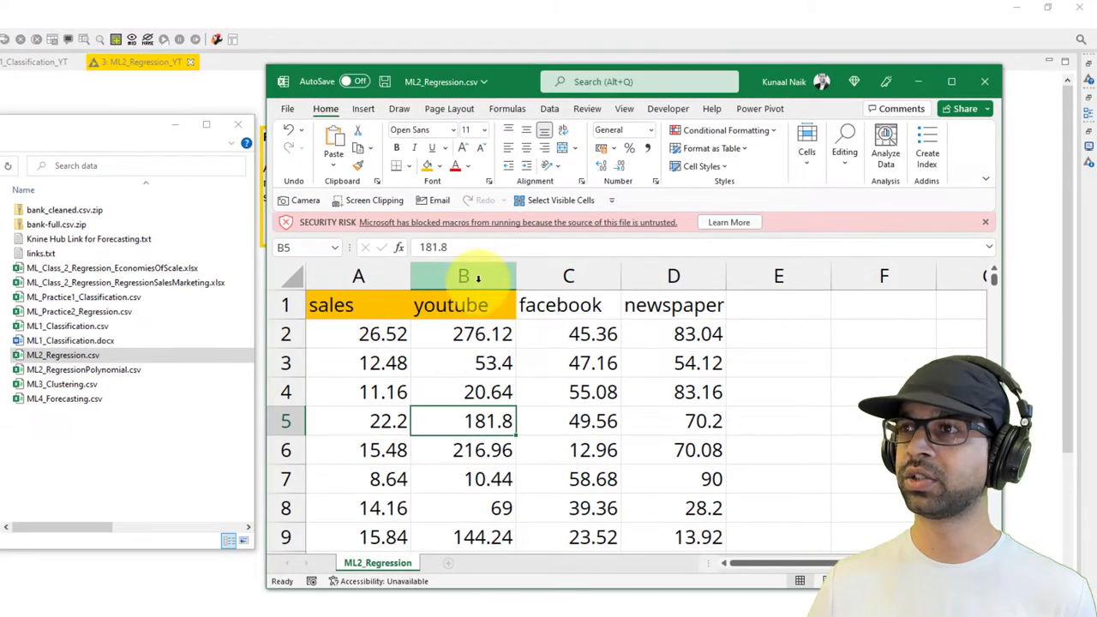
Select the youtube, facebook and newspaper columns (B–D) in Excel, then pick ML2_Regression.csv in File Explorer.
left_click_drag(574, 227, 663, 233)
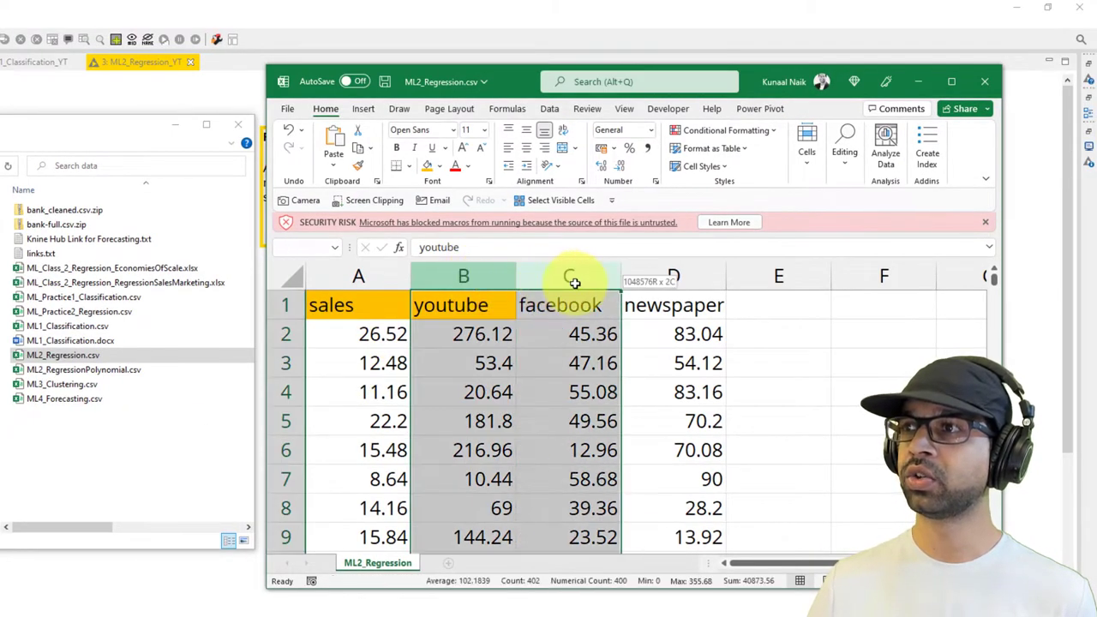
left_click_drag(574, 283, 653, 284)
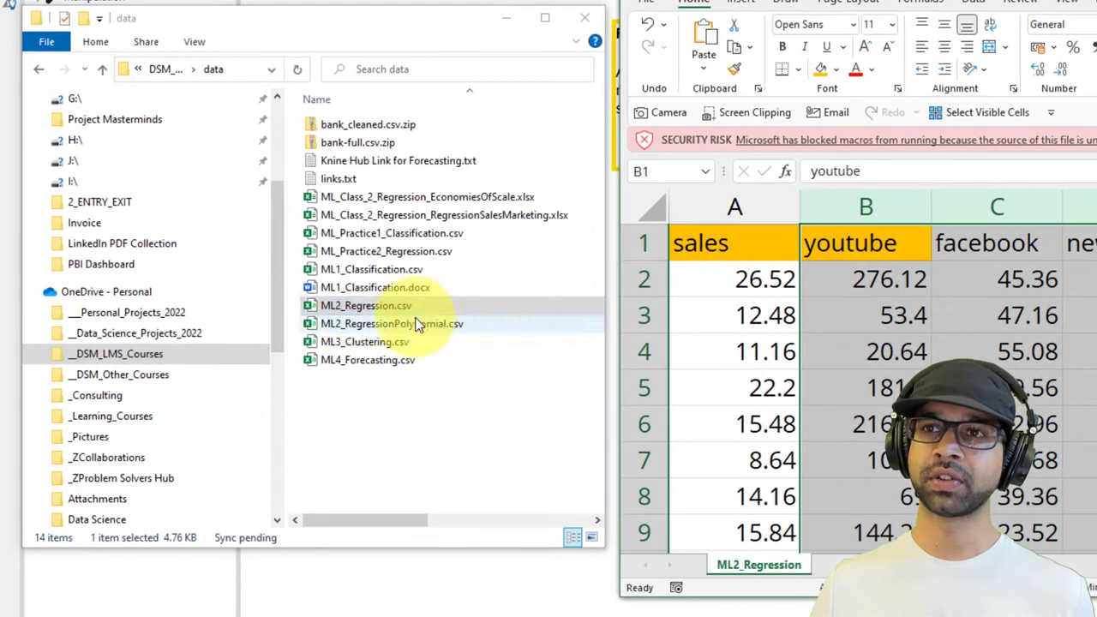
left_click(219, 296)
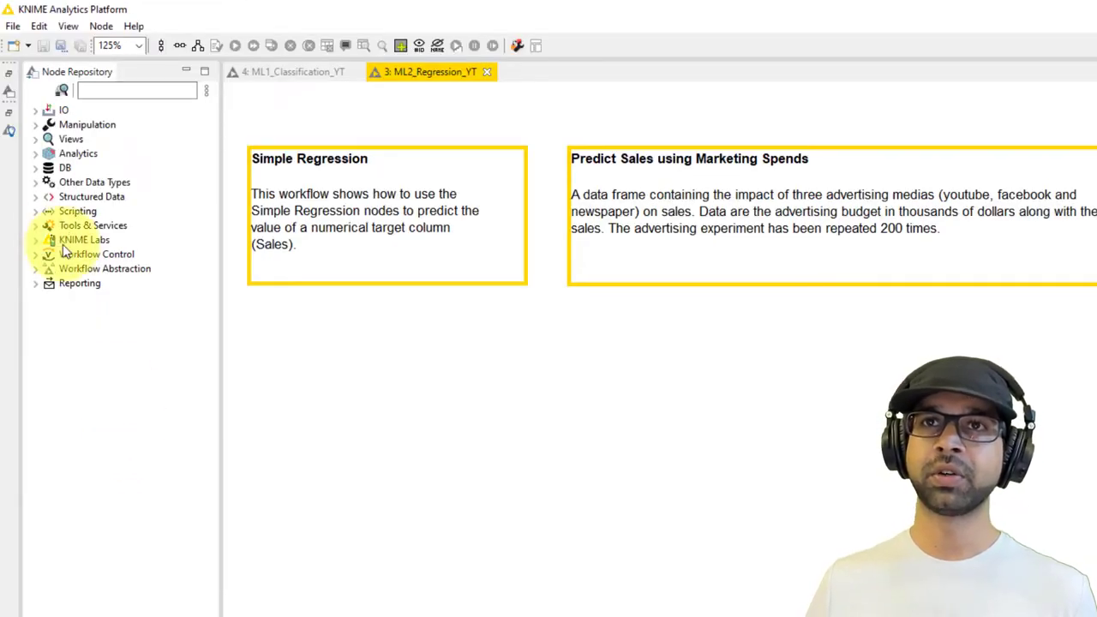
Add a CSV Reader node from IO > Read and label it 'Import Data'.
left_click(35, 110)
left_click(49, 125)
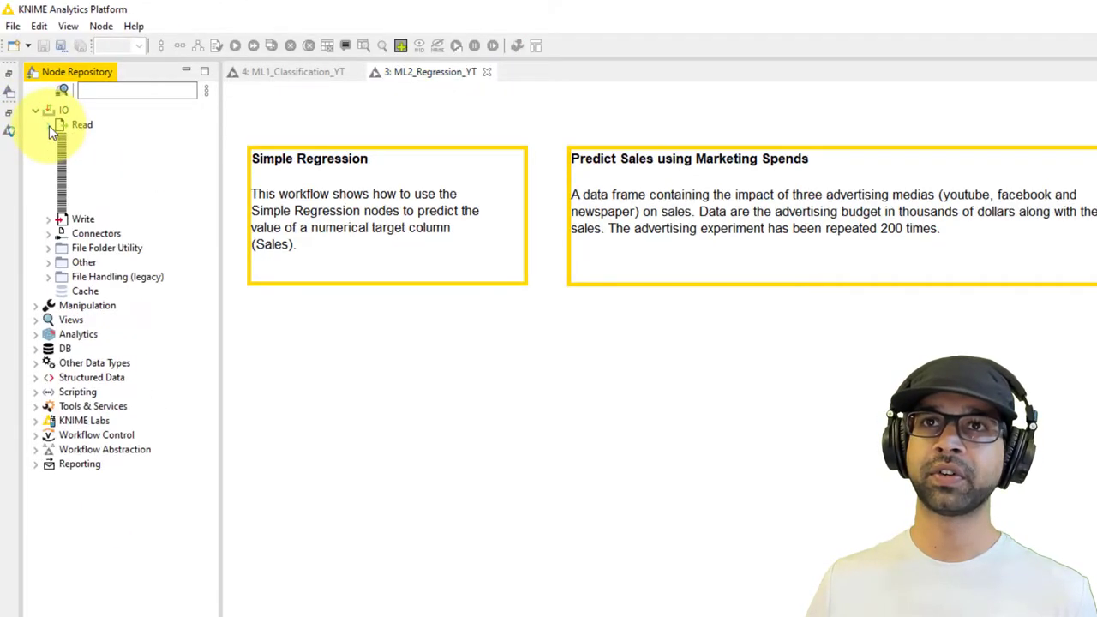
left_click_drag(90, 196, 302, 437)
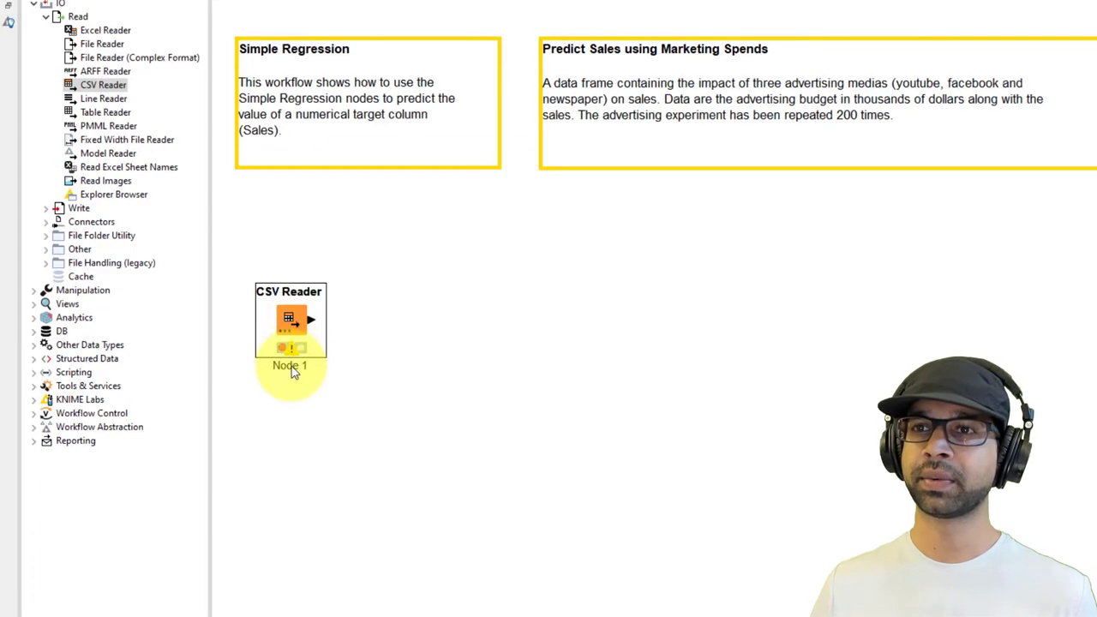
double_click(293, 367)
type("Import Data")
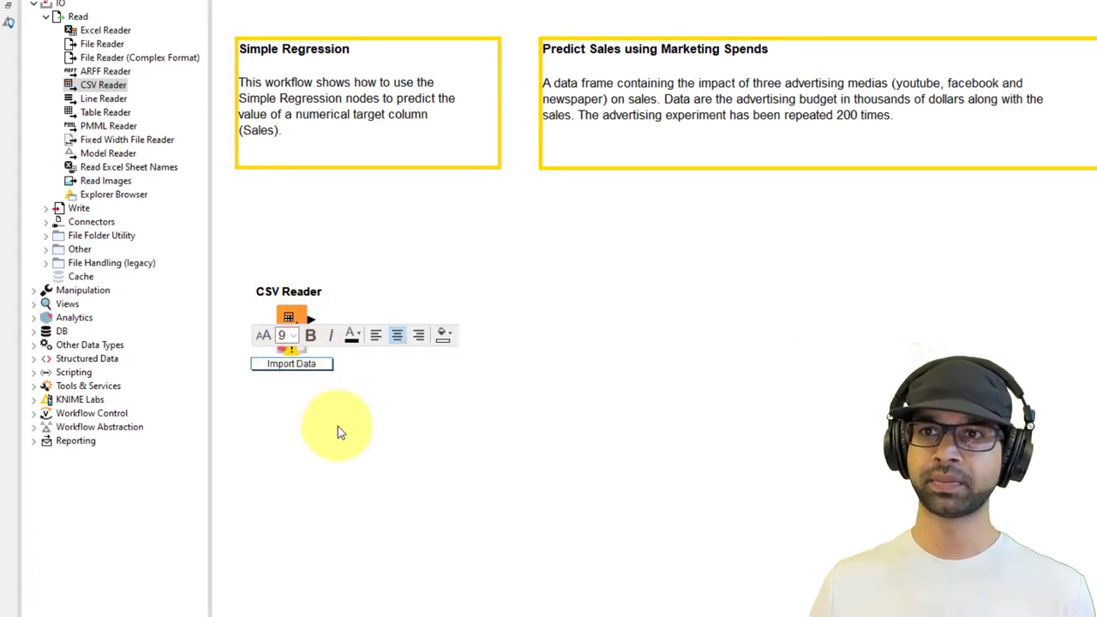
Point the reader at the pasted ML2_Regression.csv path with its quotes removed, and confirm.
right_click(289, 317)
key("Escape")
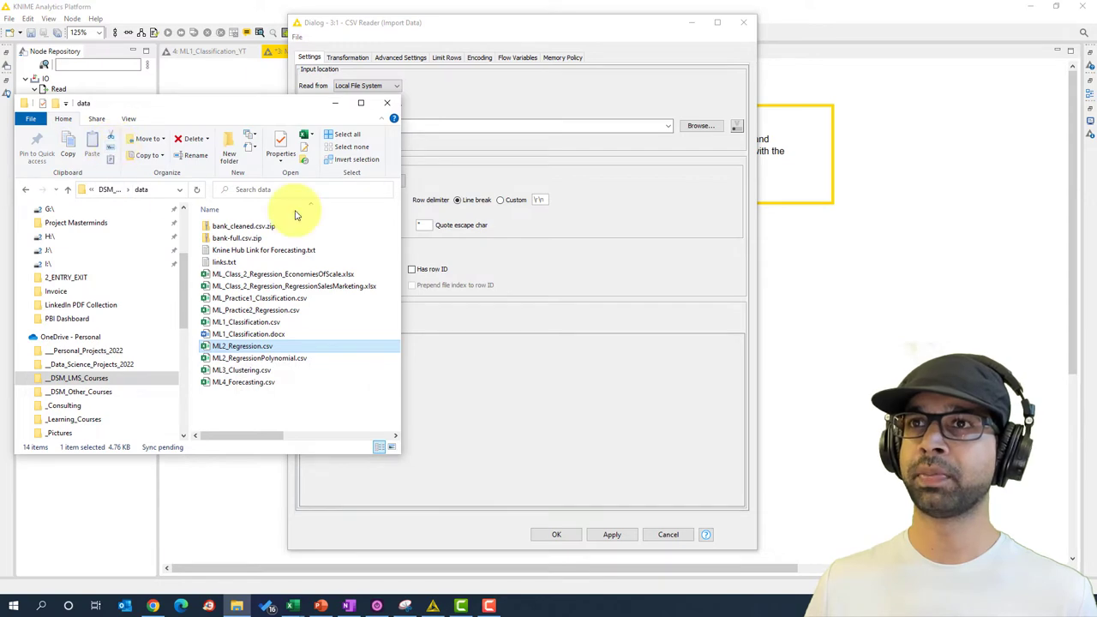
left_click(387, 103)
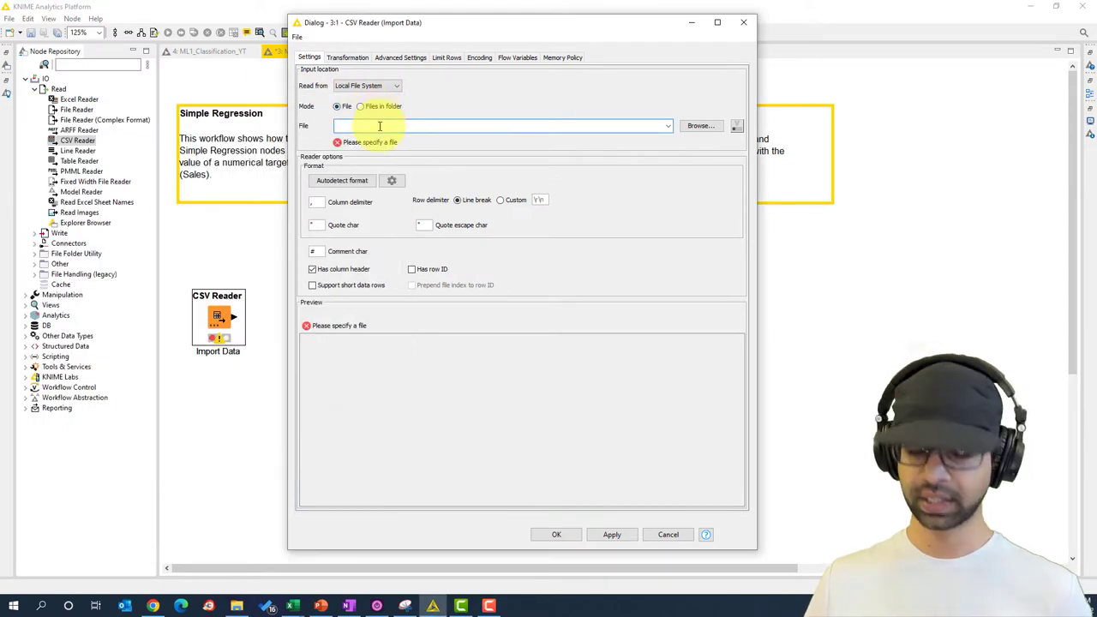
type("\"D:\\OneDrive\\__DSM_LMS_Courses\\GitHub\\DSM_KNIME_MachineLearning_Intuition\\data\\ML2_Regression.csv\"")
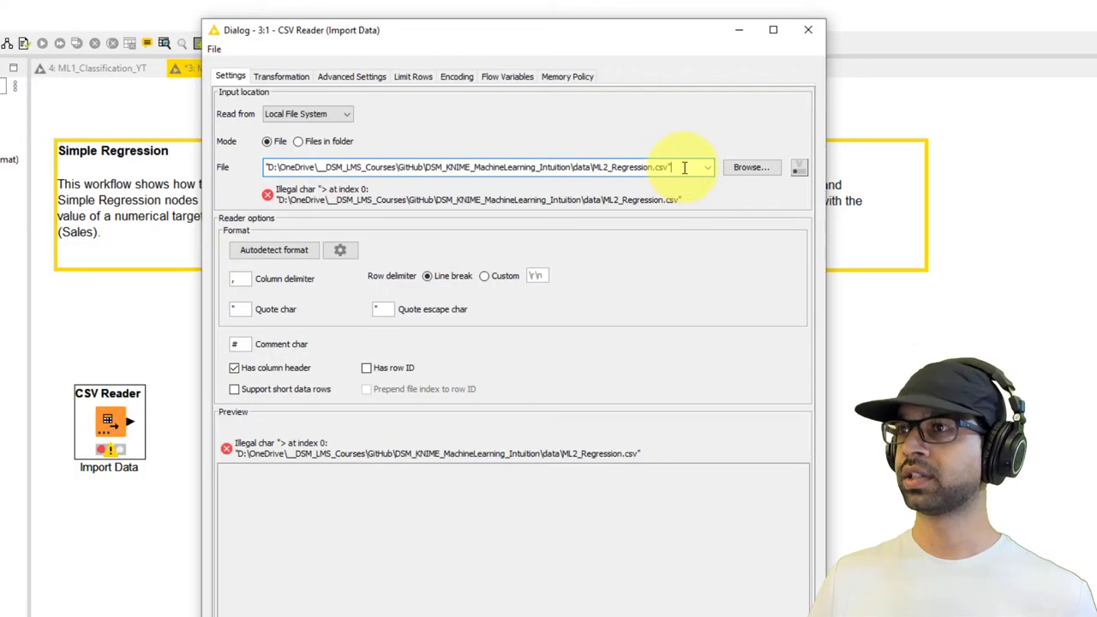
left_click(685, 167)
key("BackSpace")
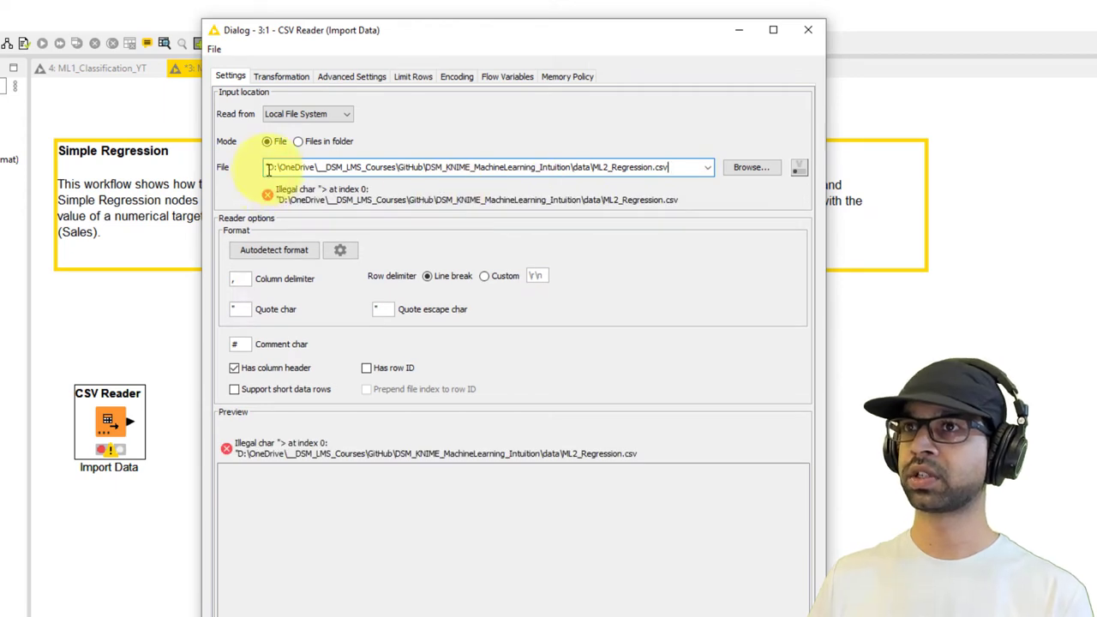
left_click(269, 168)
key("BackSpace")
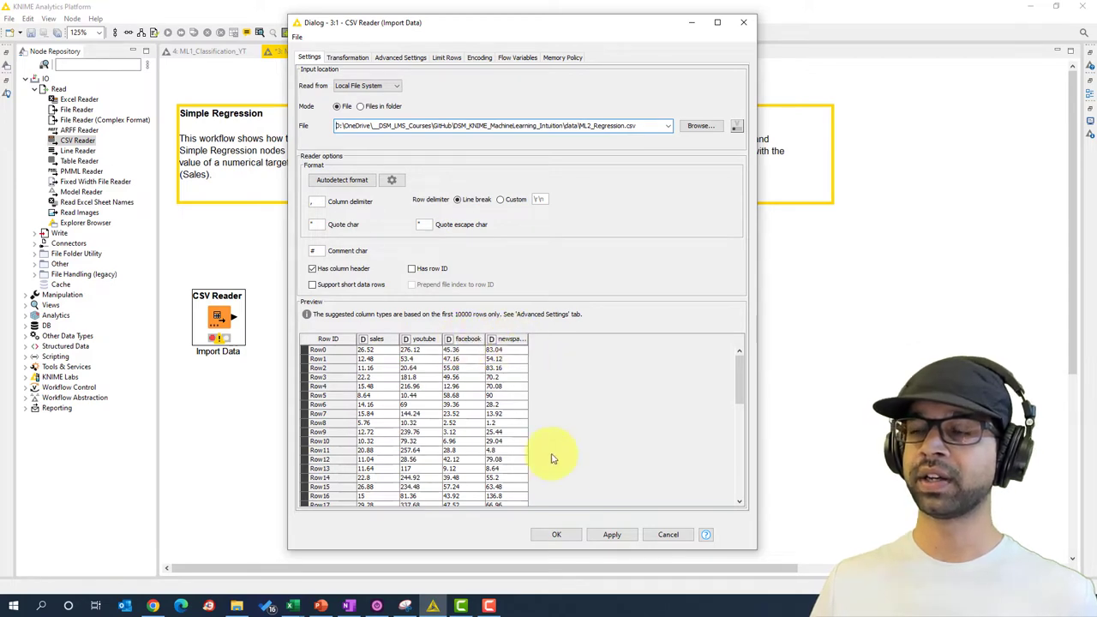
left_click(557, 535)
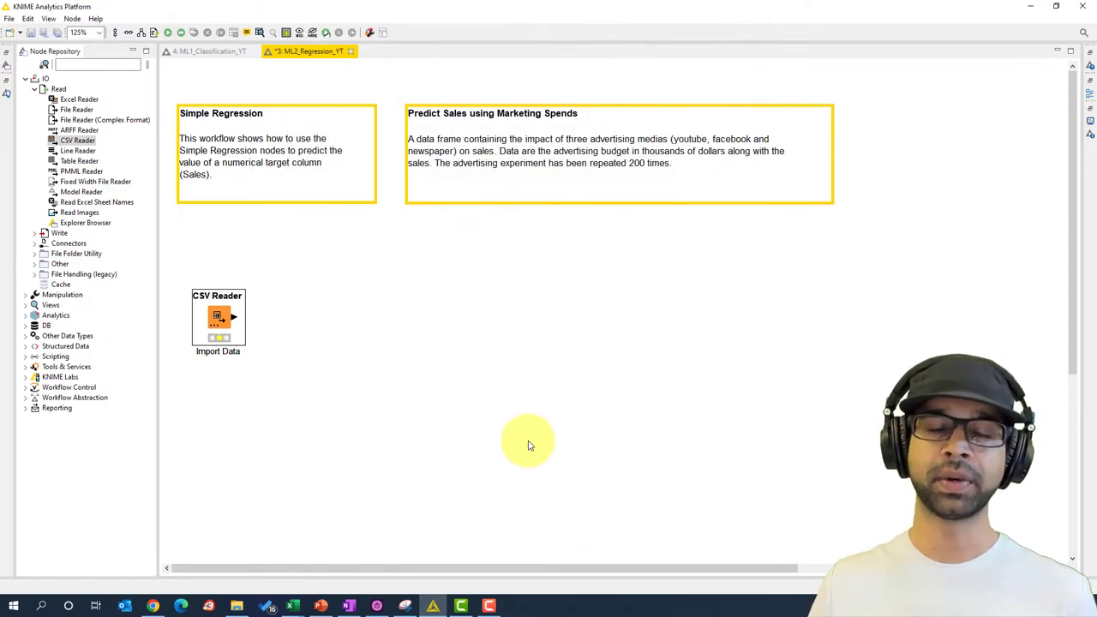
Execute the Import Data reader, check its 200-row output table, then switch to the classification workflow.
right_click(206, 324)
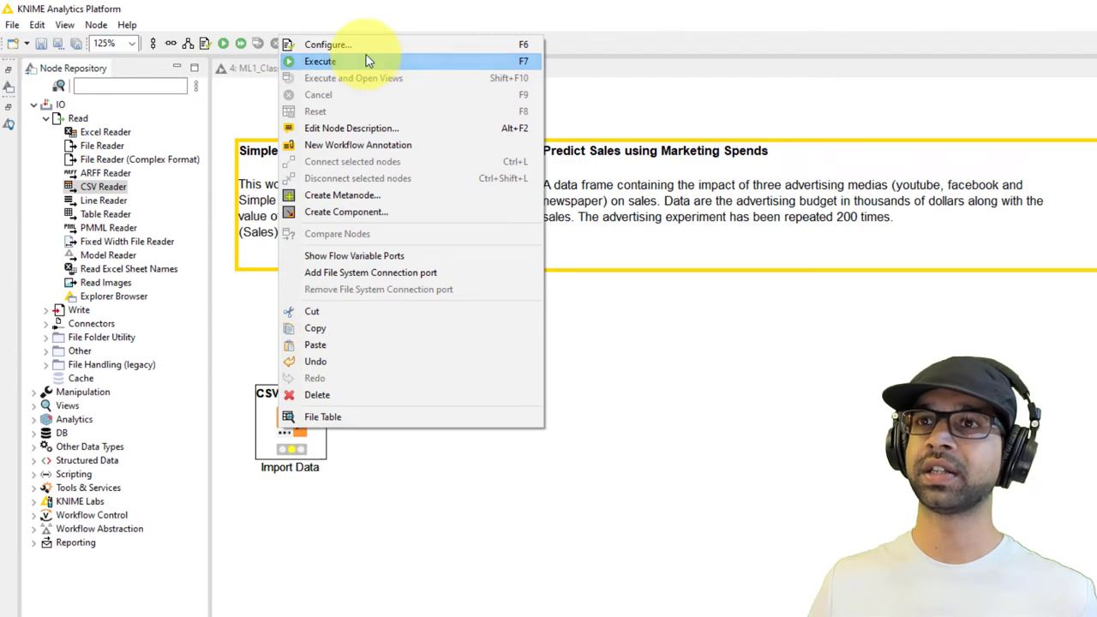
left_click(366, 61)
right_click(310, 436)
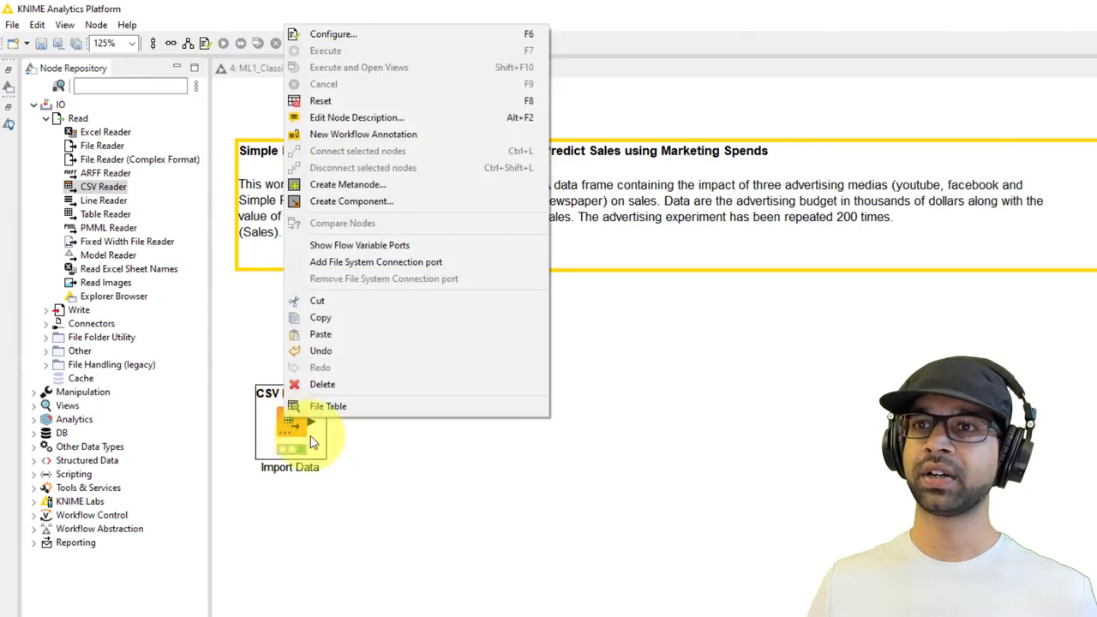
left_click(326, 406)
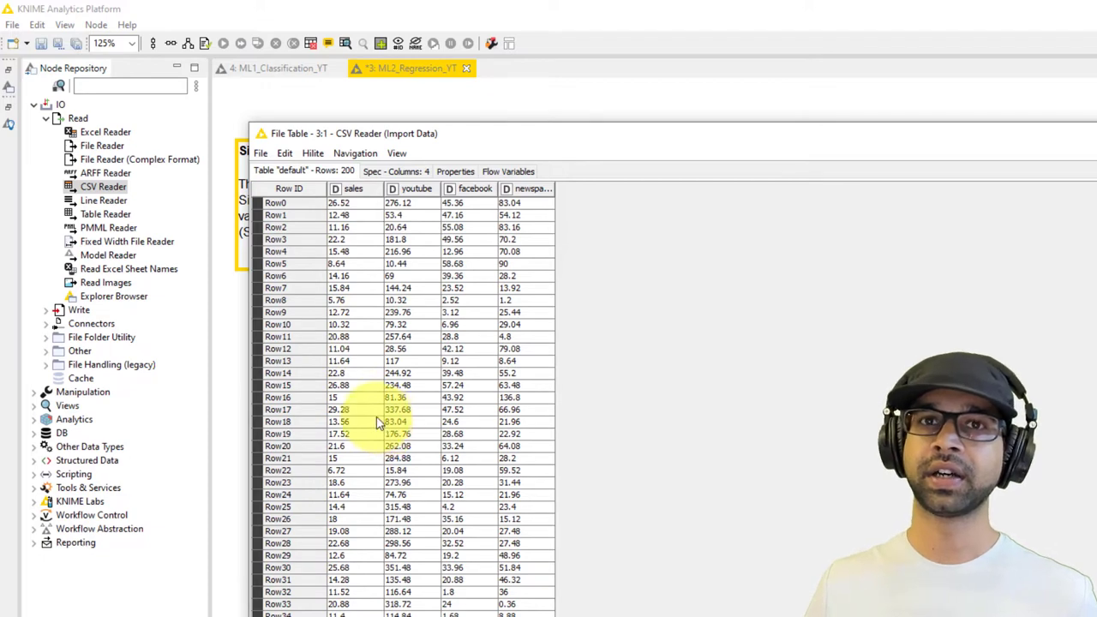
key("alt+F4")
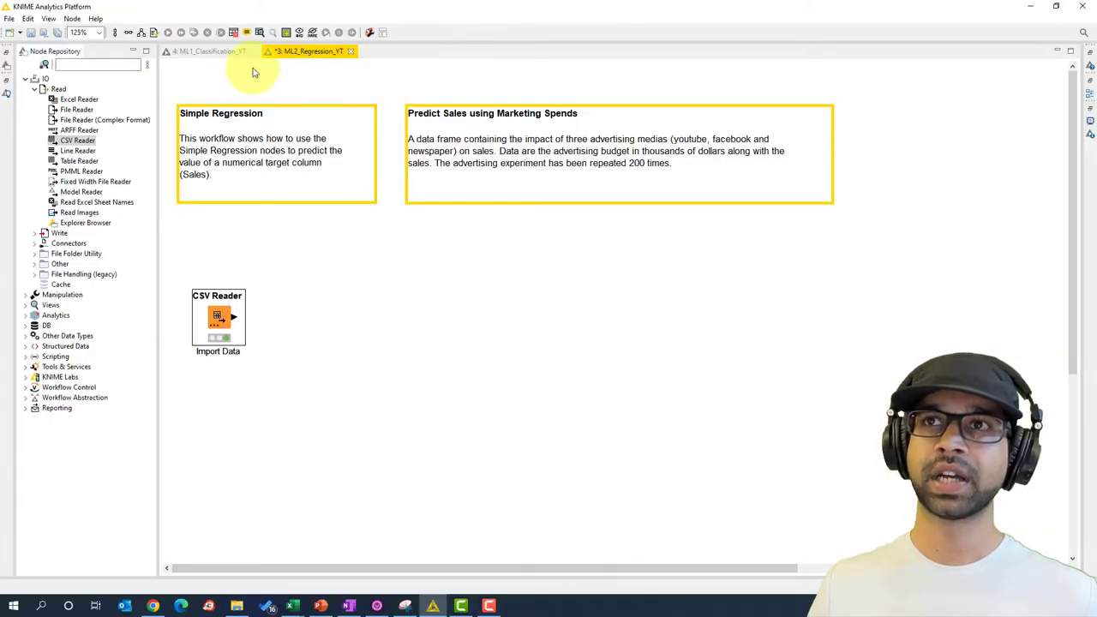
left_click(208, 51)
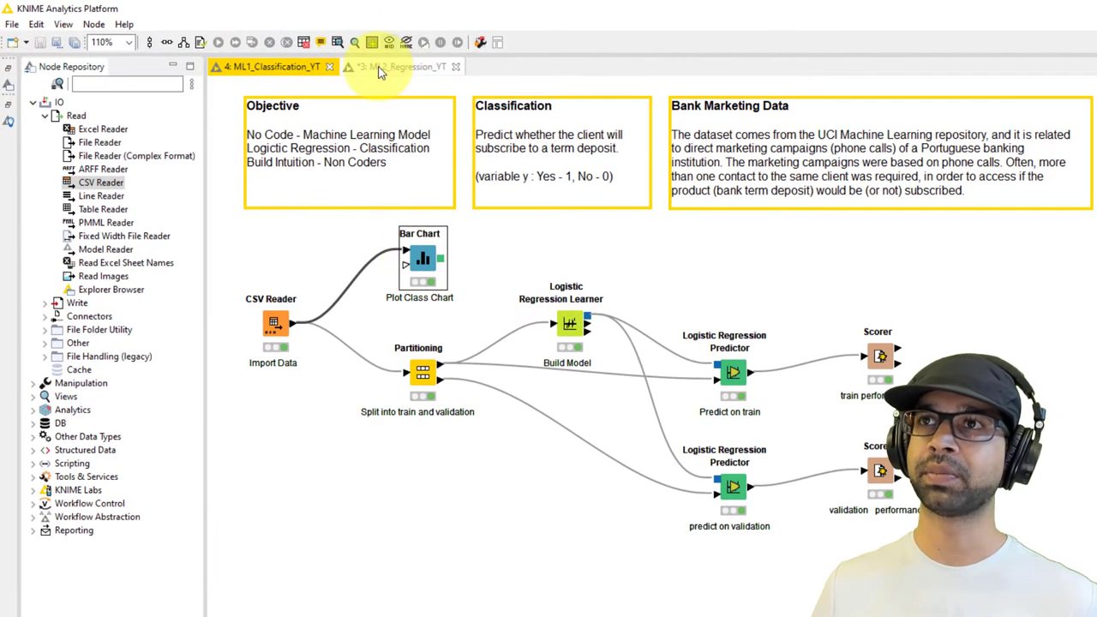
Go from the ML1_Classification_YT reference back to the ML2_Regression_YT workflow.
left_click(381, 71)
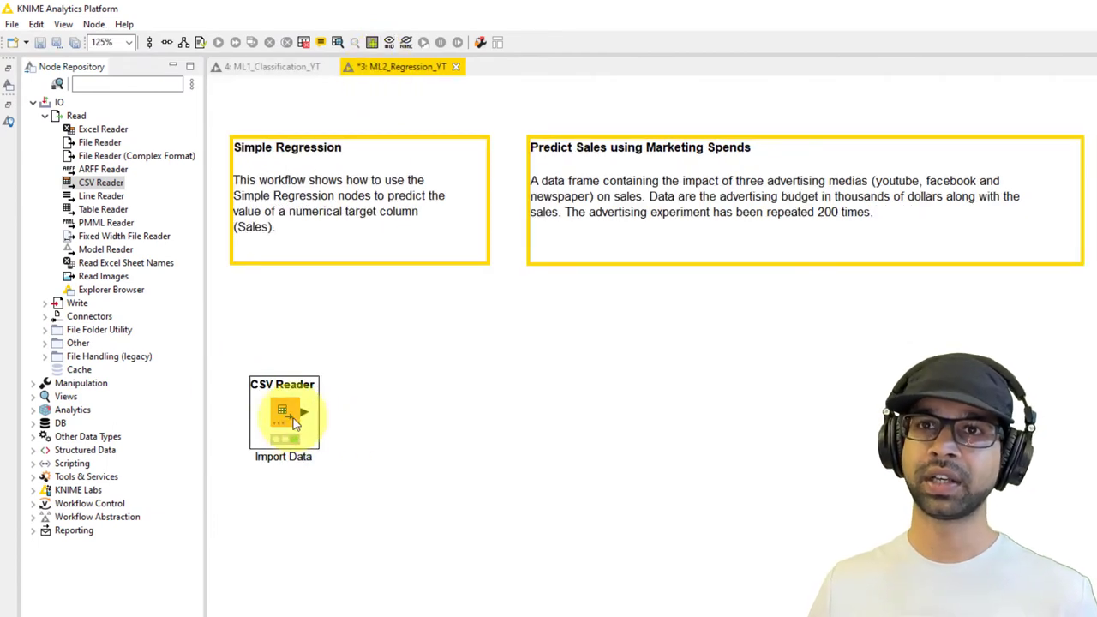
Add a Scatter Plot node after Import Data and label it 'Sales vs YouTube'.
left_click(92, 85)
type("sc")
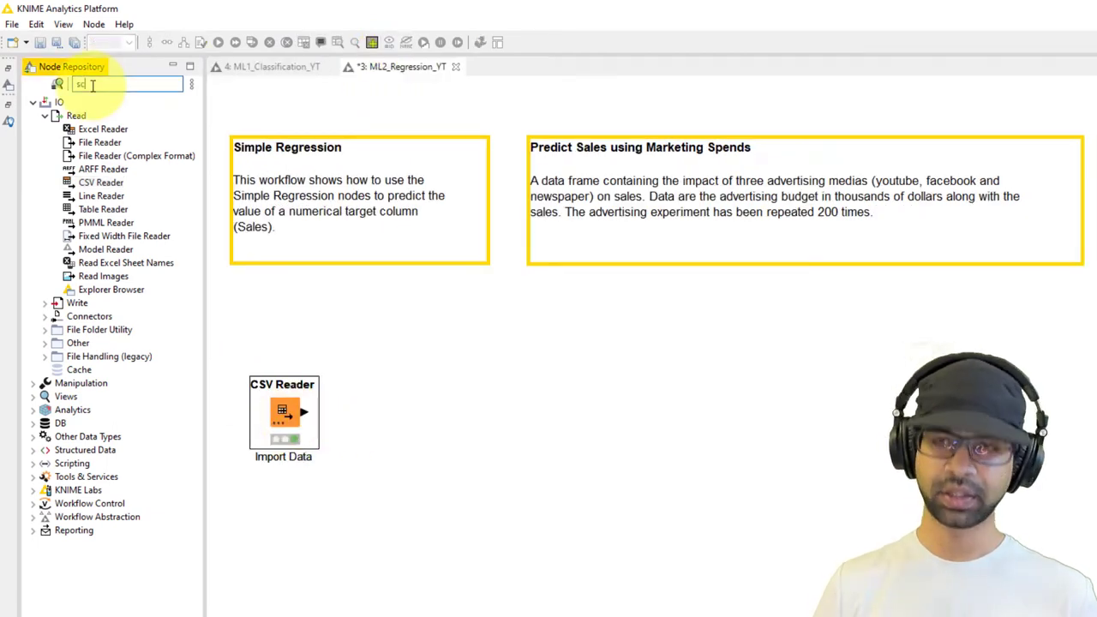
type("a")
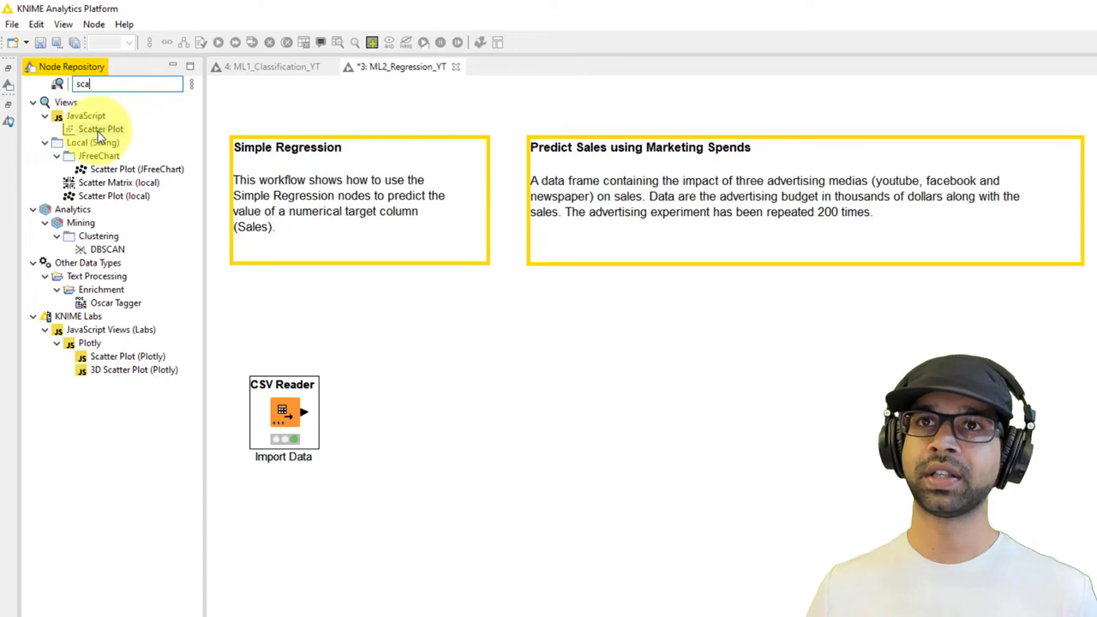
left_click_drag(98, 131, 433, 351)
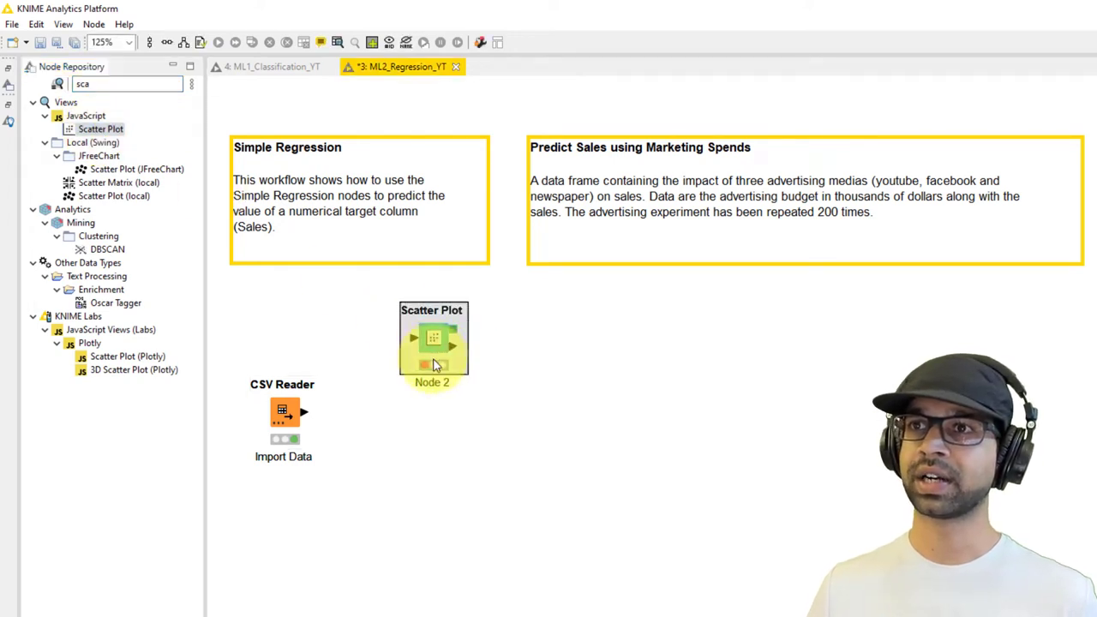
left_click_drag(309, 414, 414, 343)
double_click(431, 383)
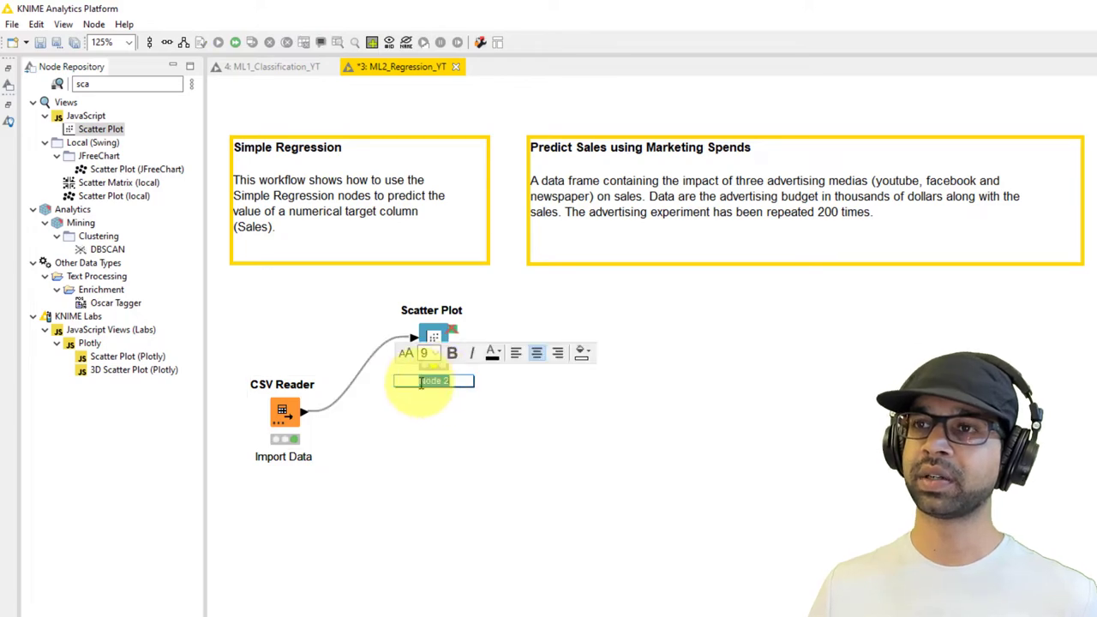
type("Sales vs YouTube")
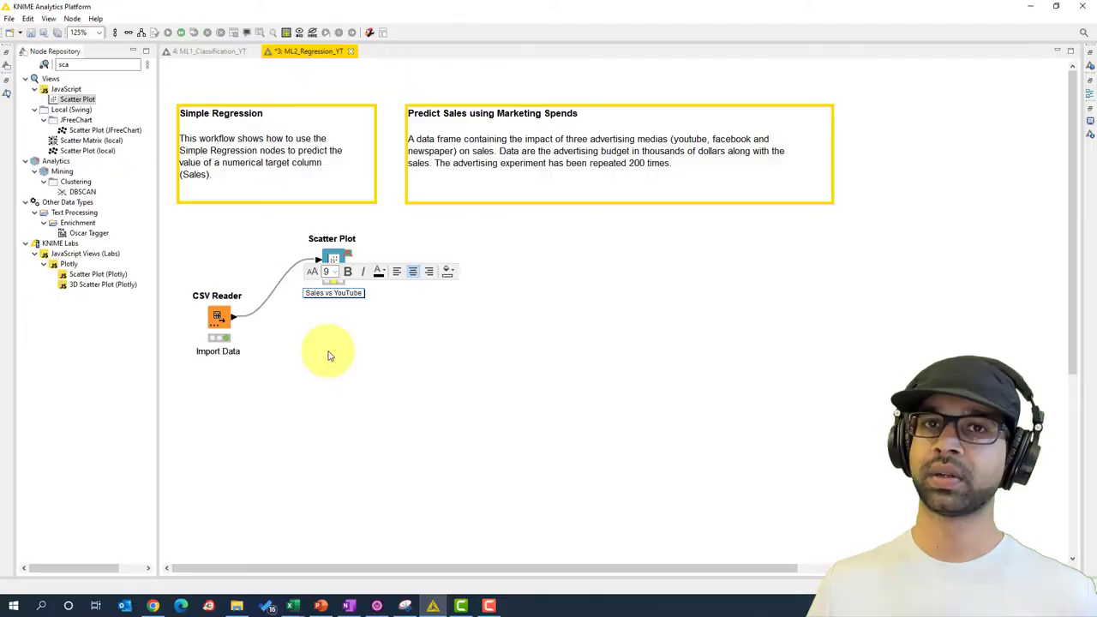
left_click(334, 354)
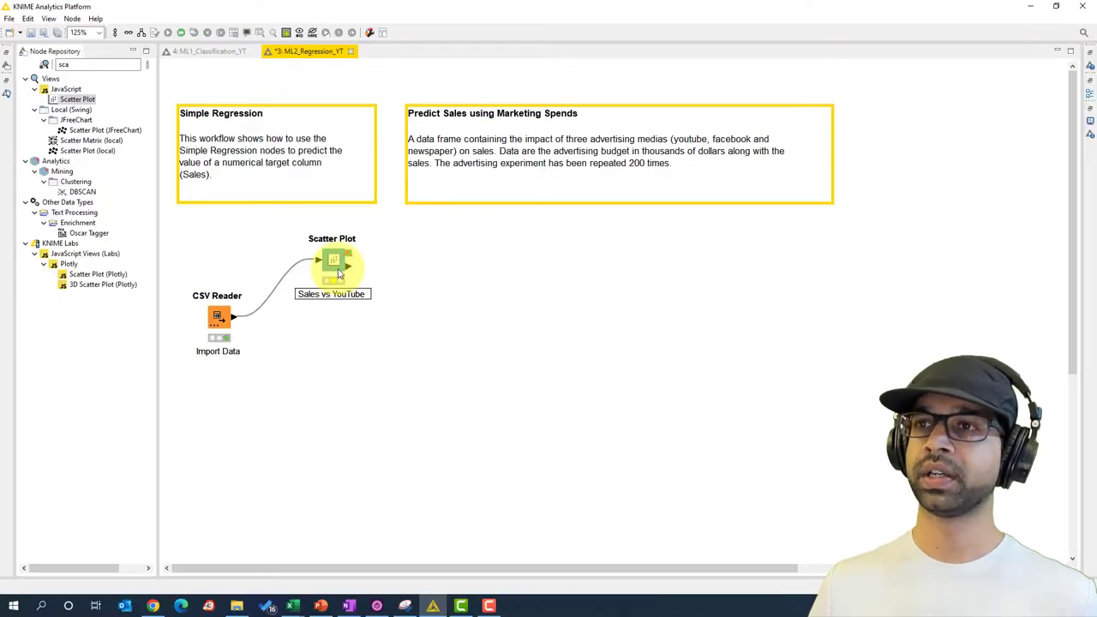
Configure the plot with sales on x, youtube on y, and image output enabled.
right_click(338, 273)
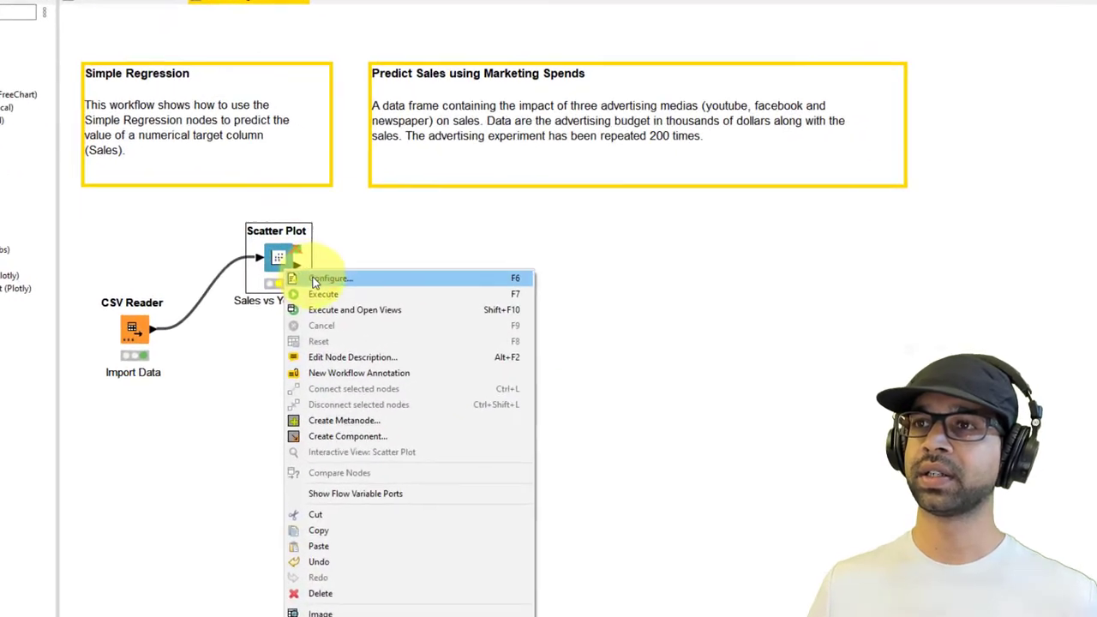
left_click(365, 278)
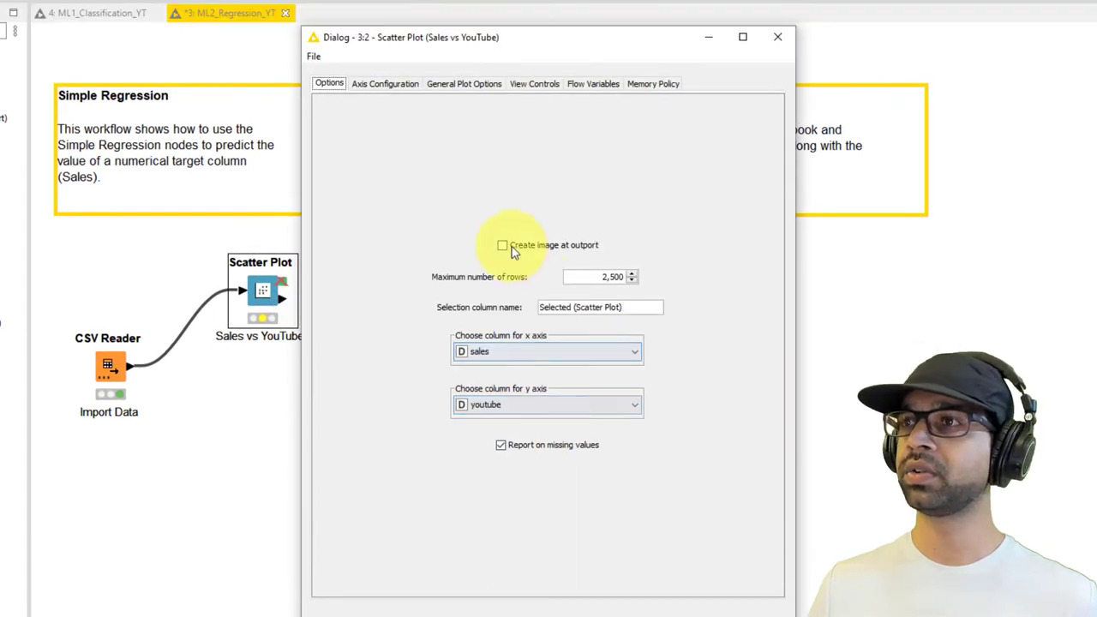
left_click(503, 244)
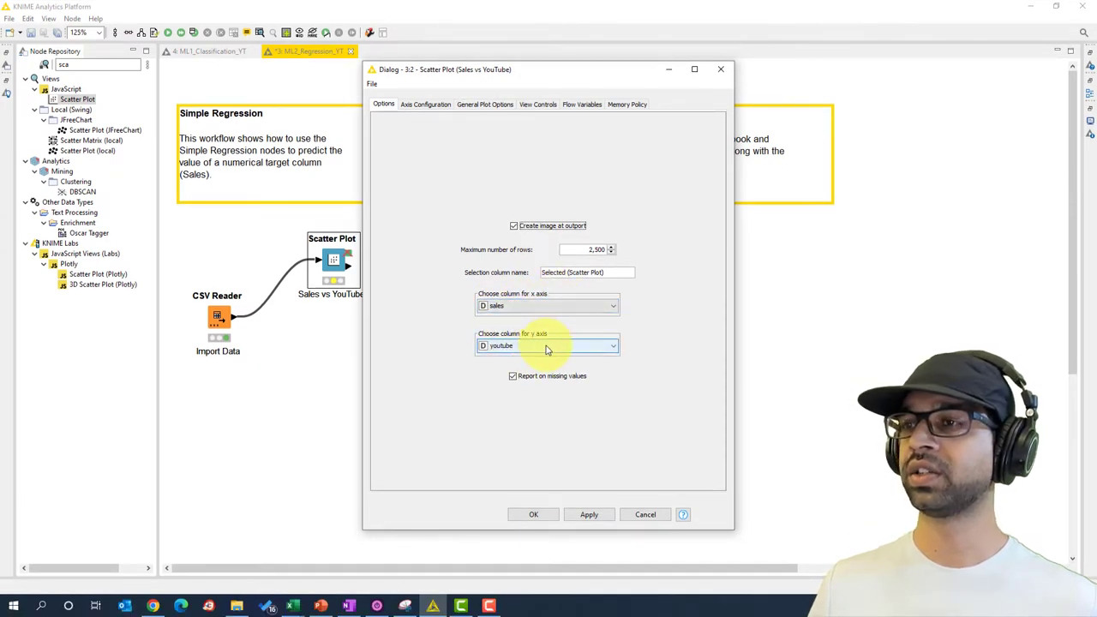
left_click(533, 515)
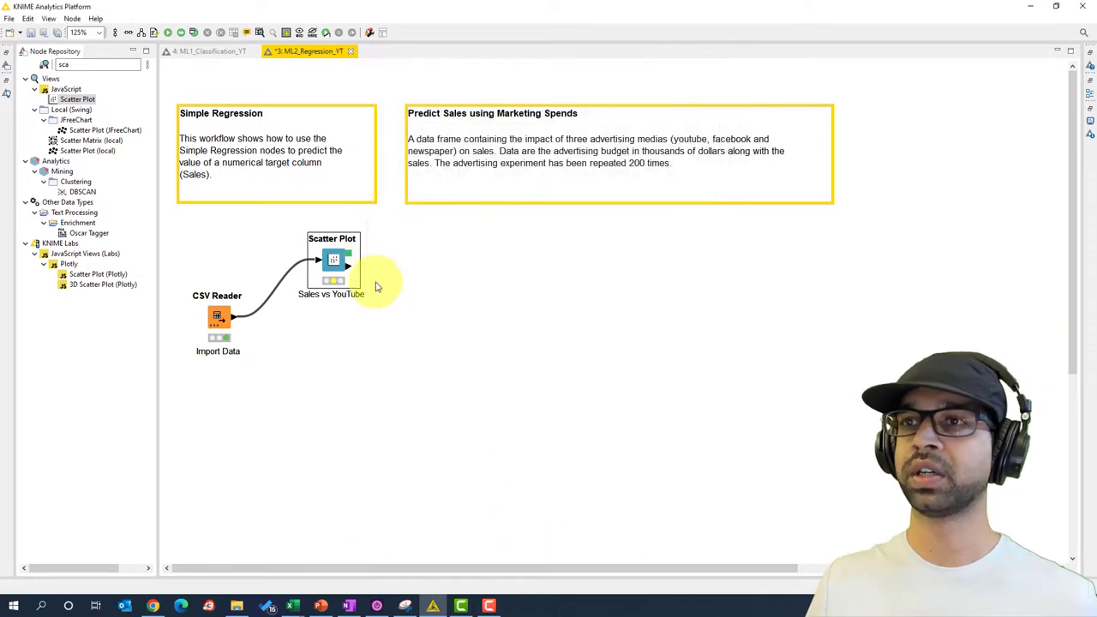
Execute the Sales vs YouTube plot, review the rising youtube-versus-sales chart, then close it.
right_click(334, 267)
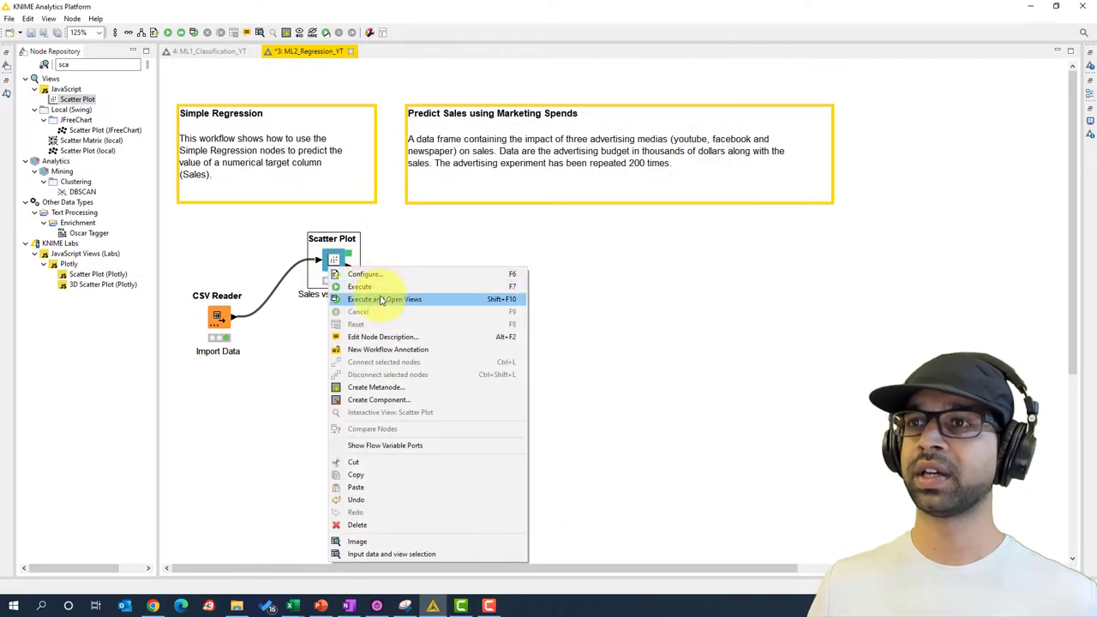
left_click(379, 299)
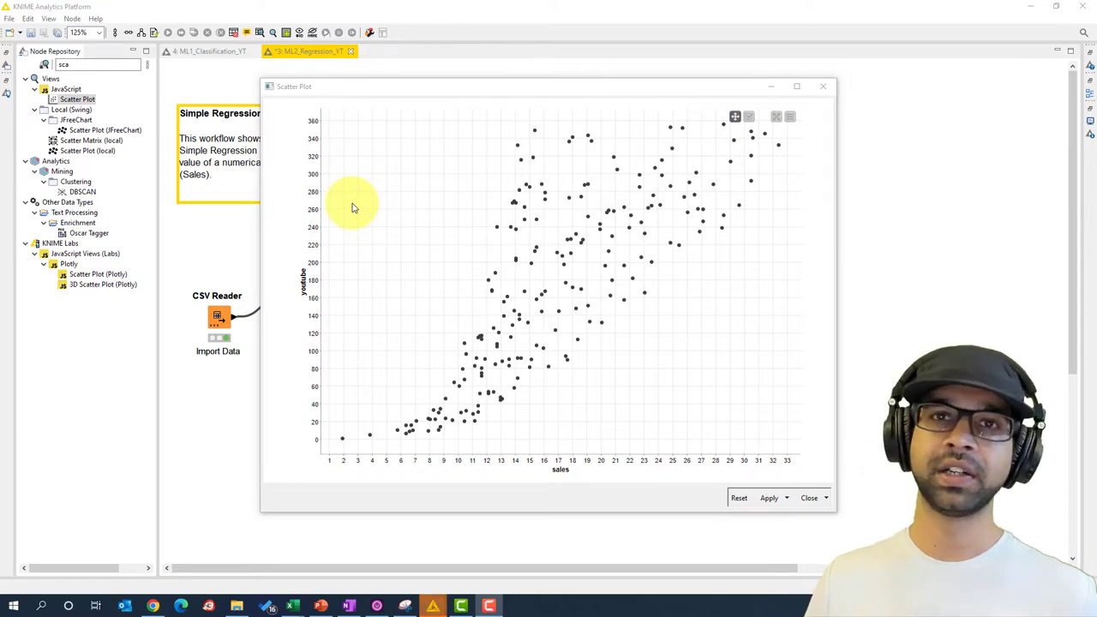
left_click(823, 86)
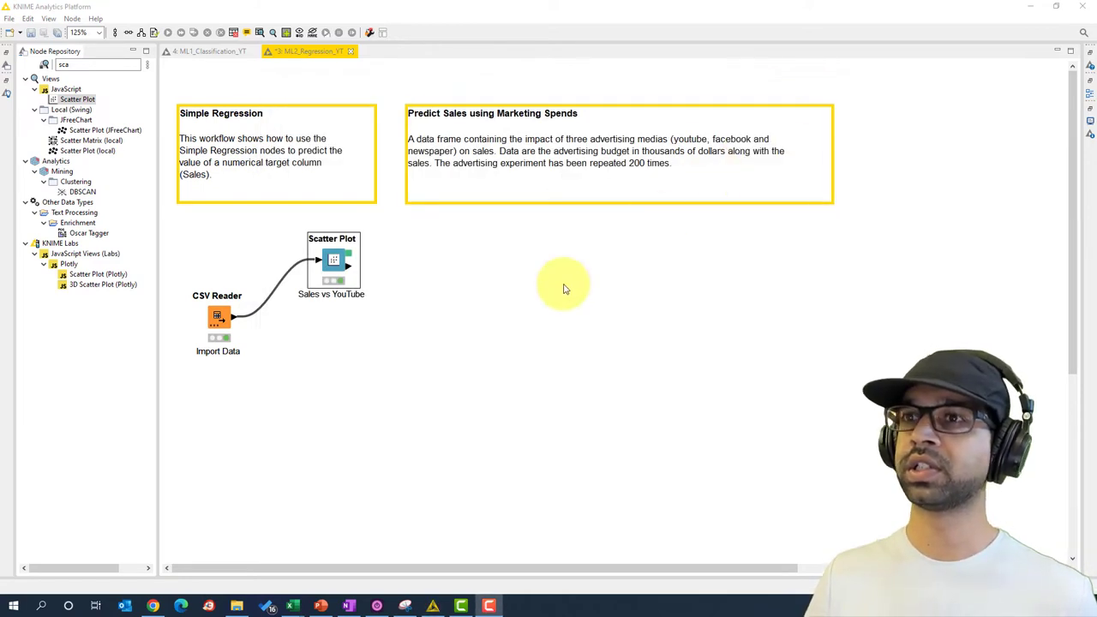
left_click(208, 53)
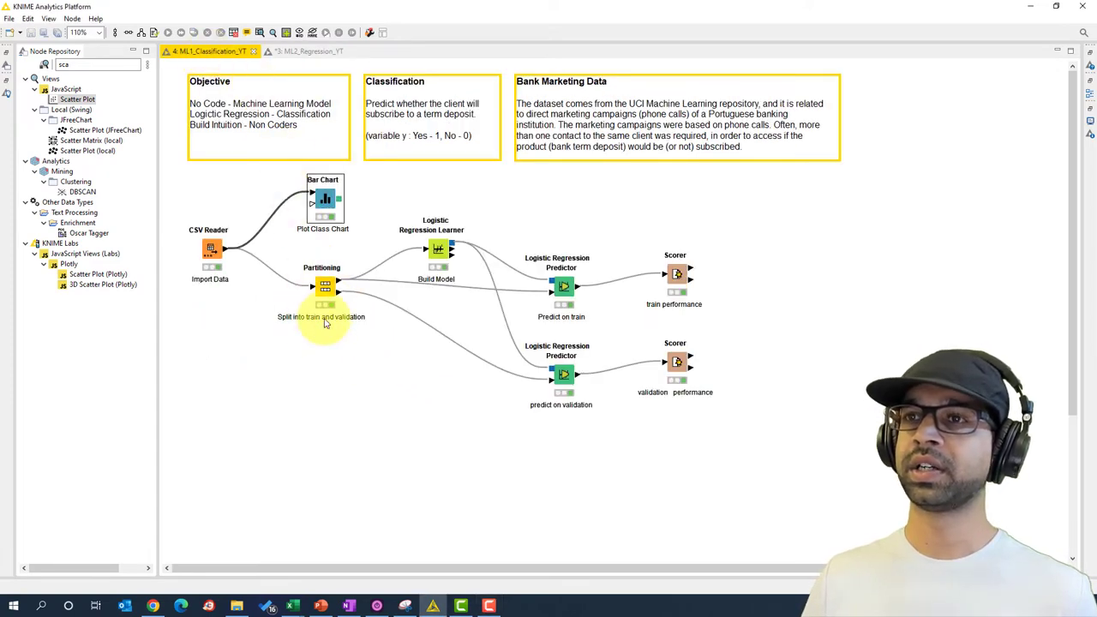
Back in ML2_Regression_YT, search 'parti' and place a Partitioning node on the canvas.
left_click(299, 53)
left_click(99, 64)
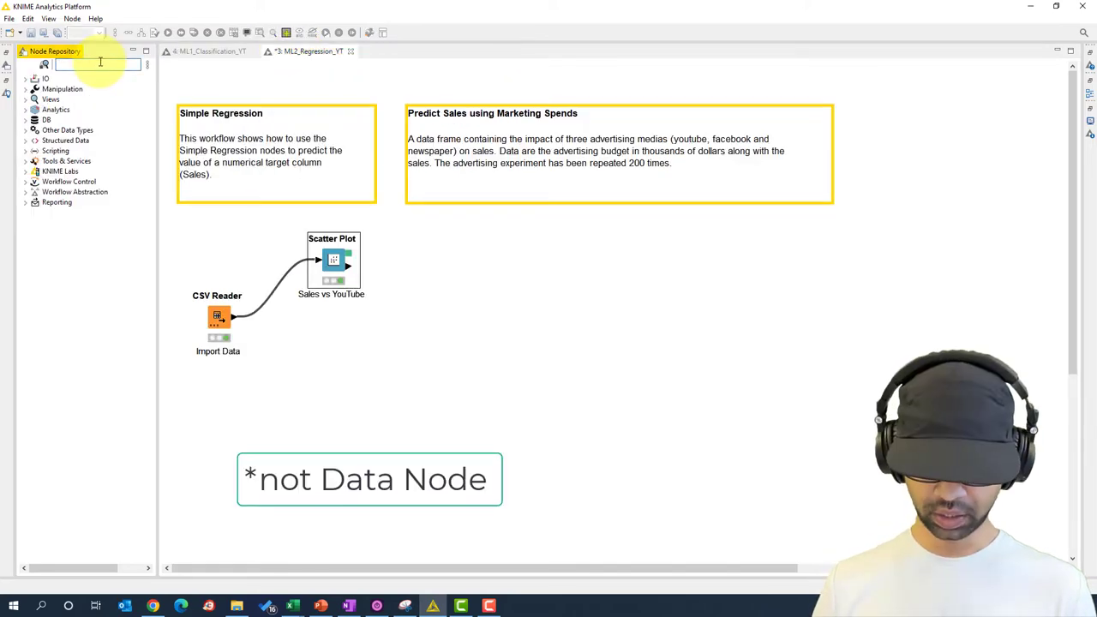
type("parti")
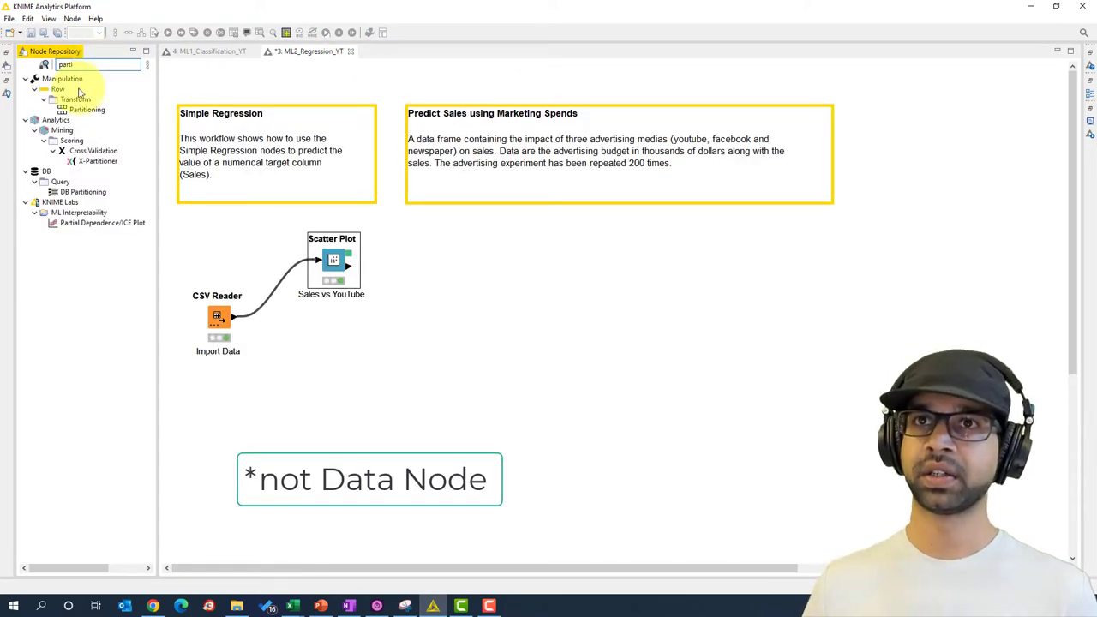
left_click_drag(86, 109, 345, 374)
Connect the CSV Reader to Partitioning and label it 'Create train and validation sets'.
left_click_drag(240, 322, 337, 378)
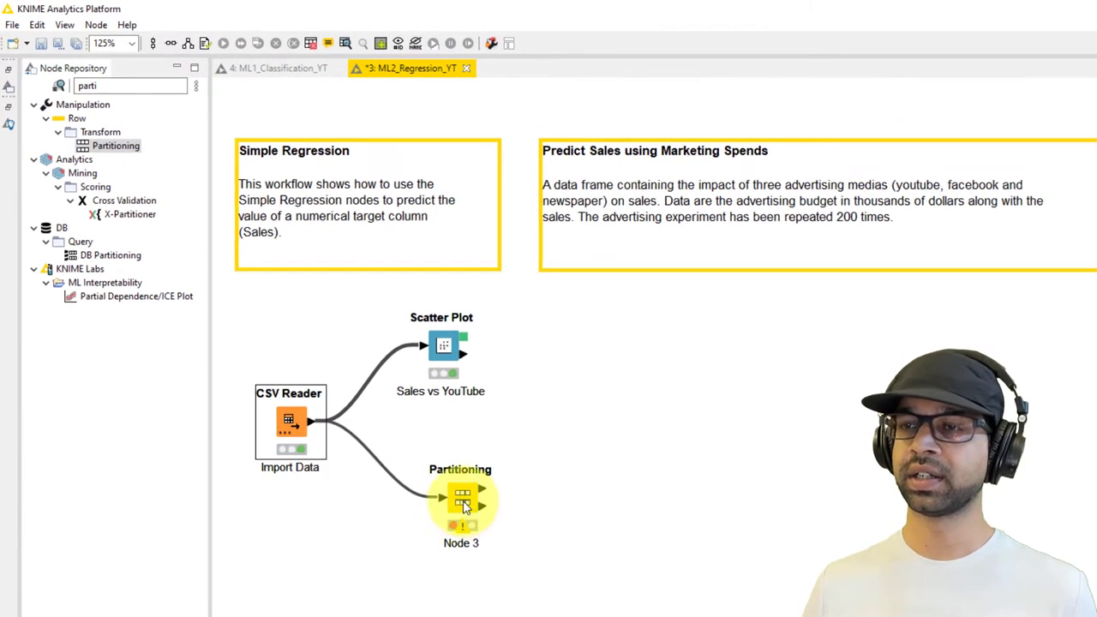
double_click(459, 546)
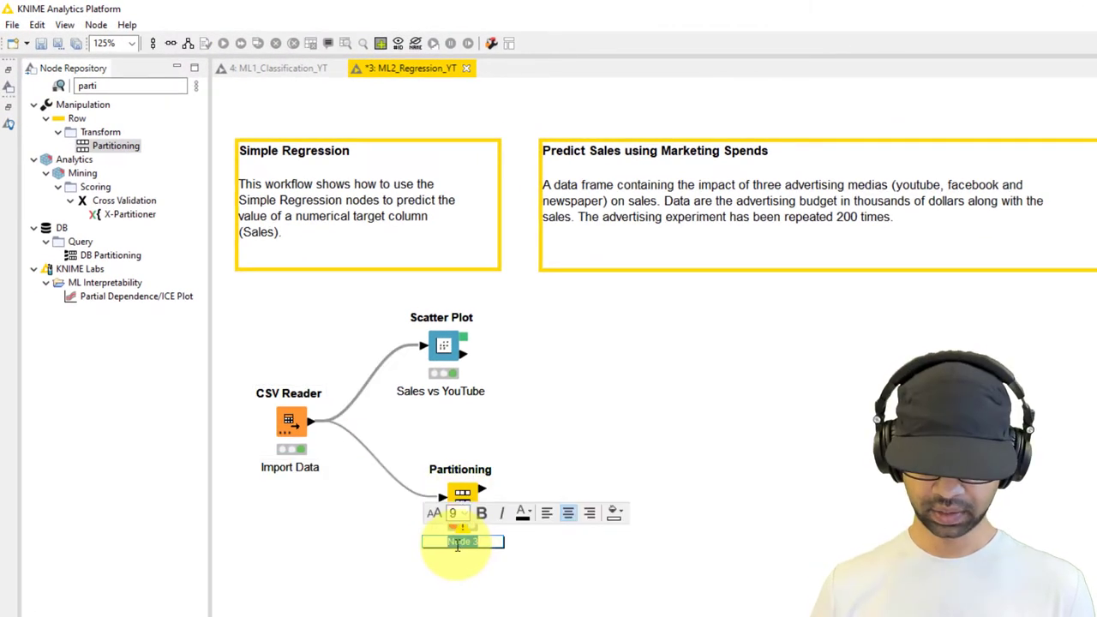
type("Create")
type(" train and validation")
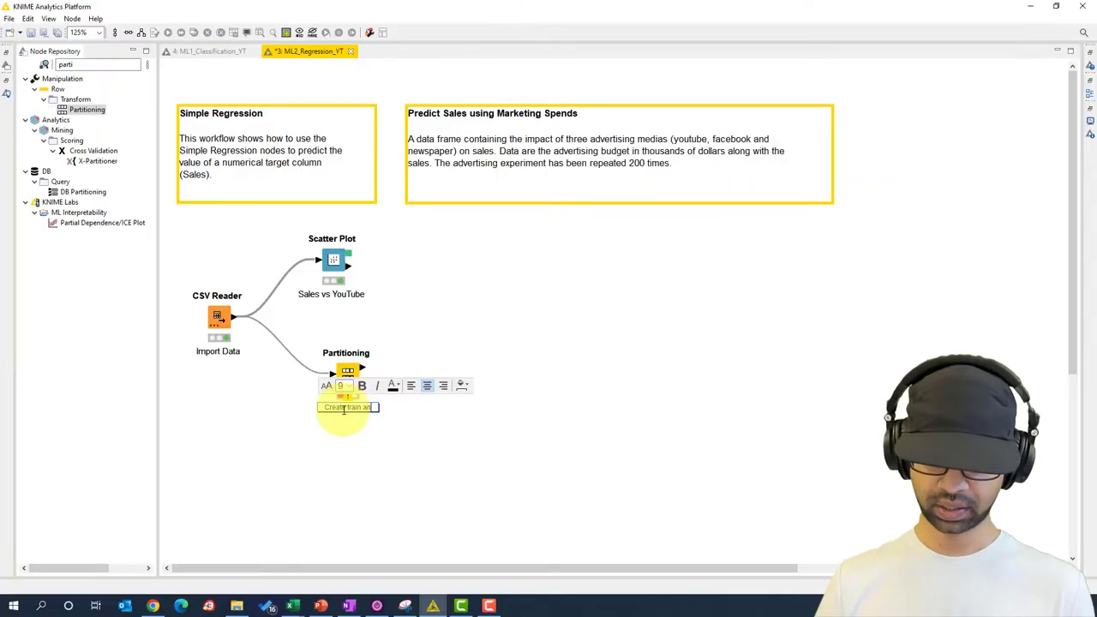
Set Partitioning to a relative 80% random draw and execute it.
right_click(350, 370)
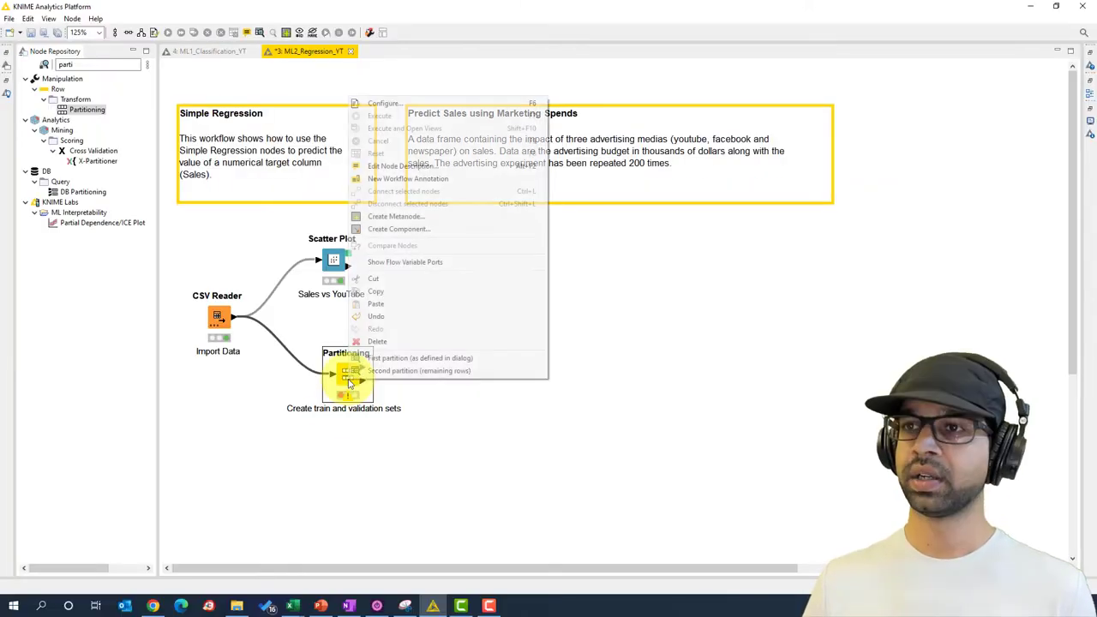
left_click(391, 109)
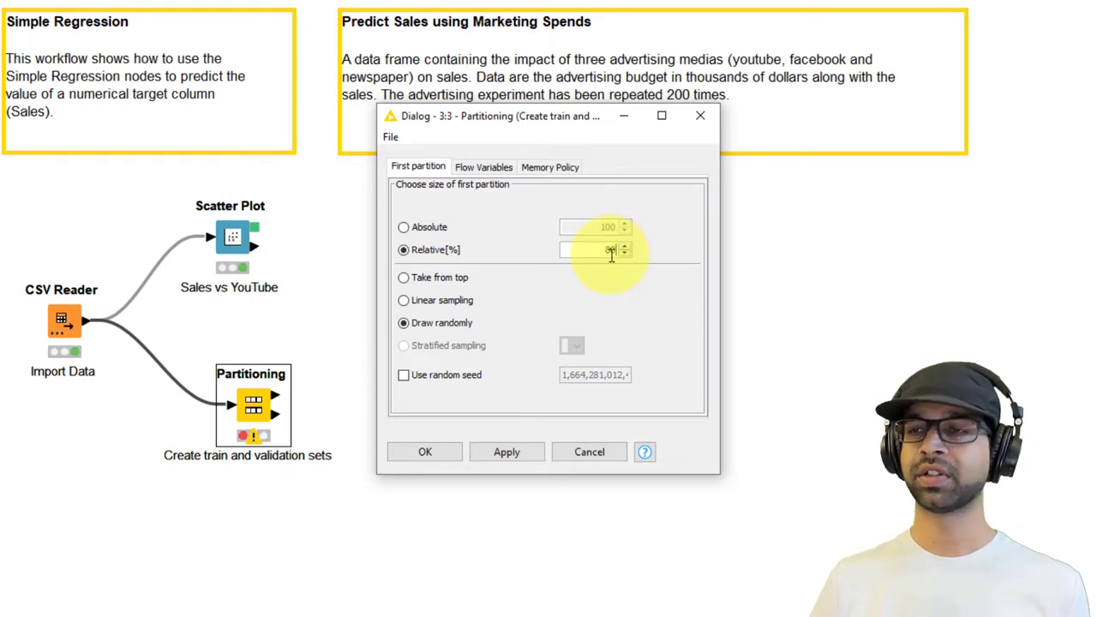
left_click(481, 452)
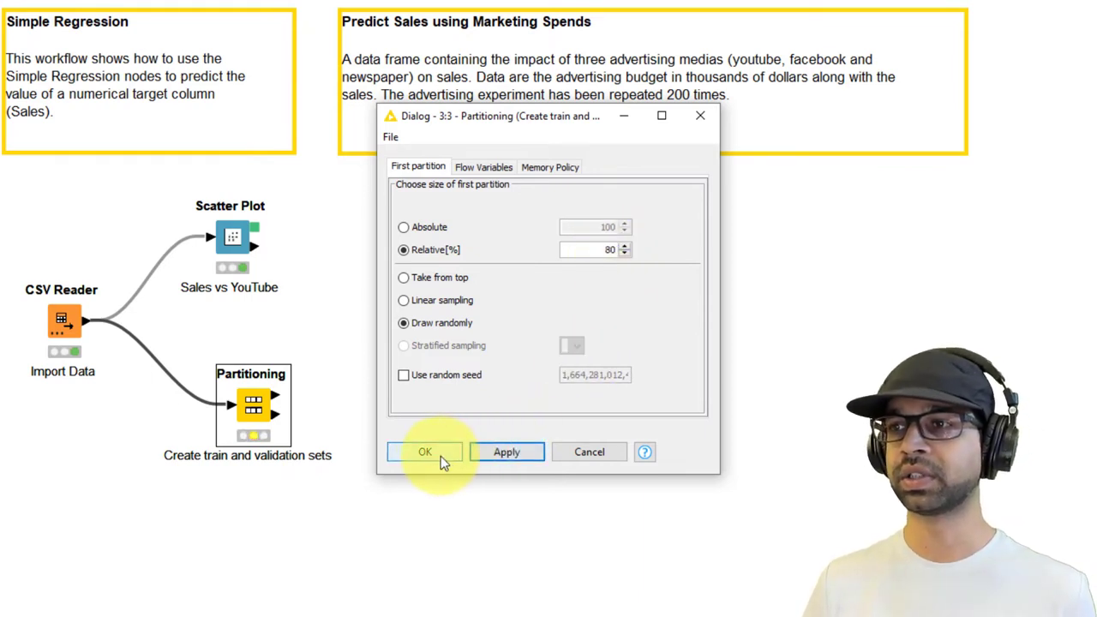
left_click(436, 453)
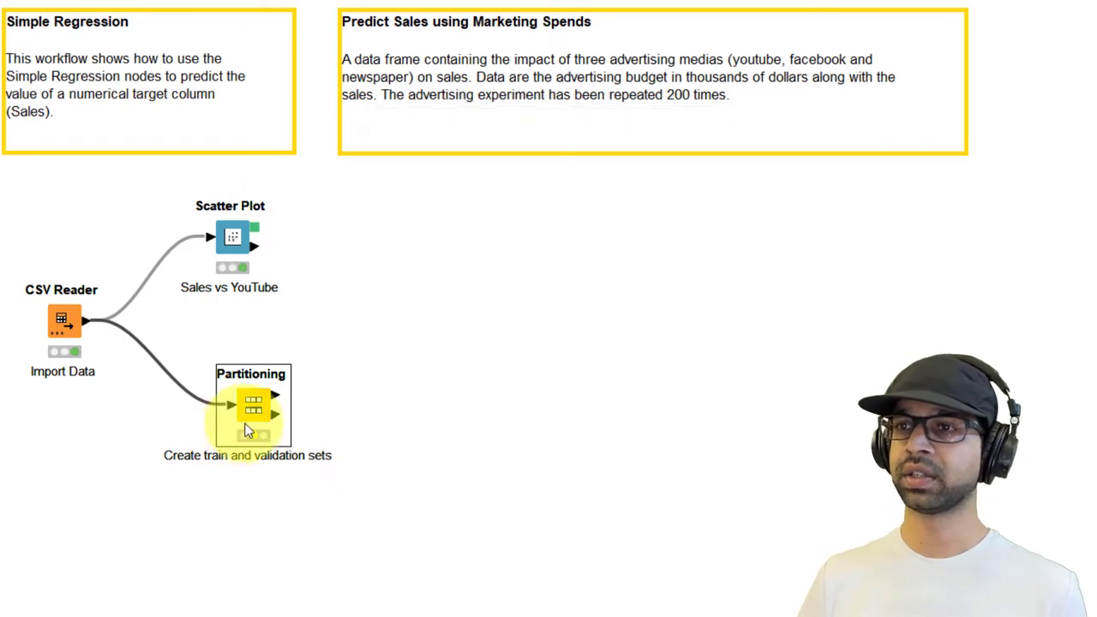
right_click(248, 425)
left_click(292, 39)
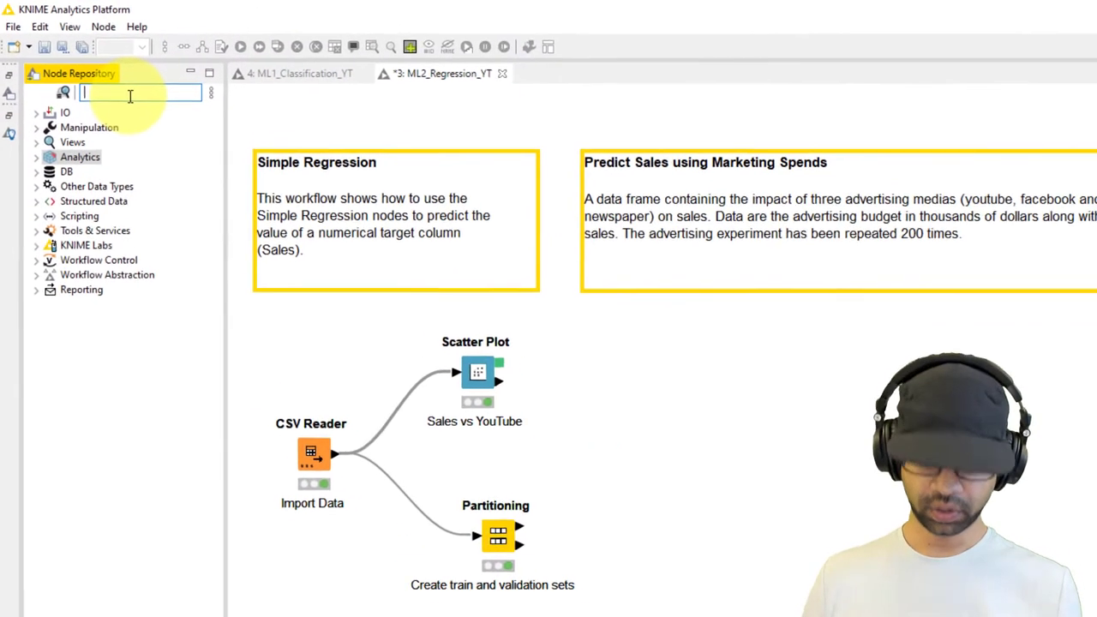
Add Linear Regression Learner and Regression Predictor nodes via the 'regre' search.
type("regre")
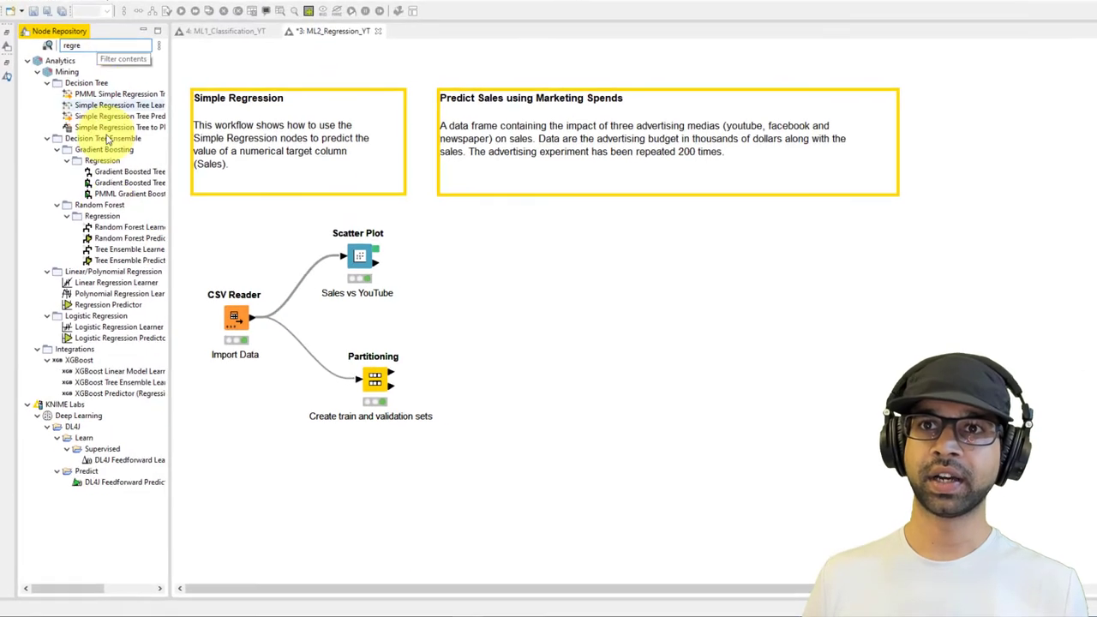
left_click_drag(99, 285, 595, 287)
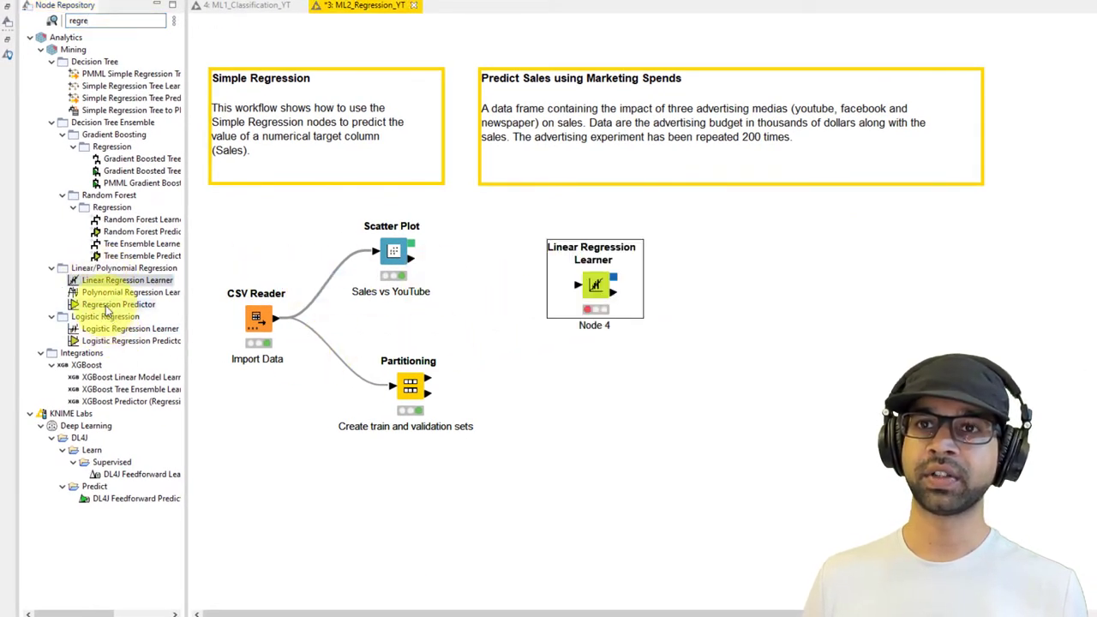
left_click_drag(101, 310, 715, 383)
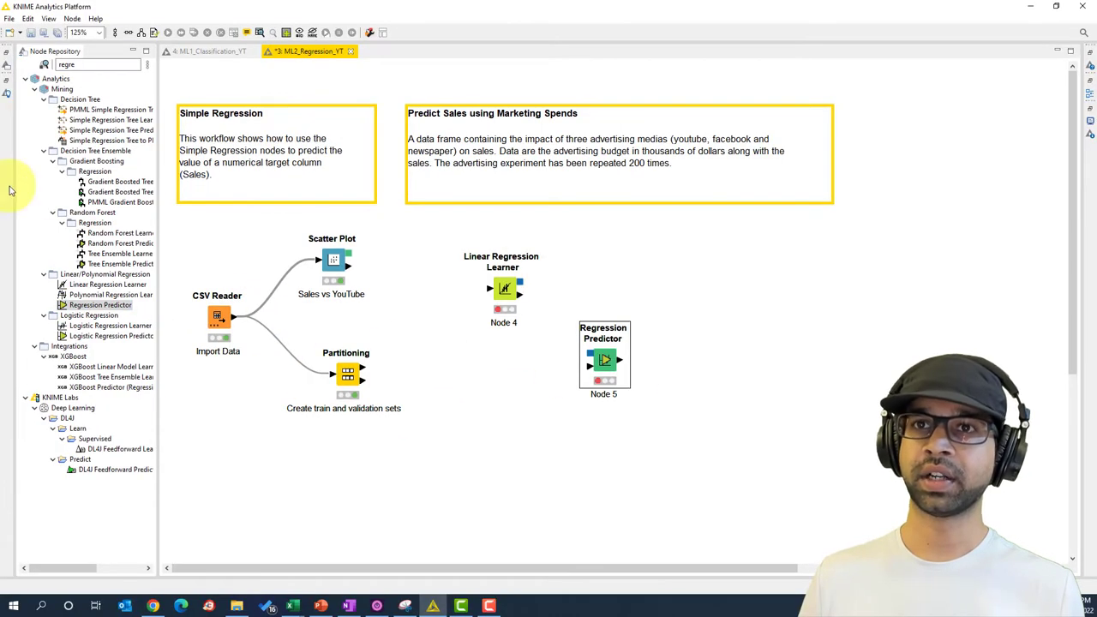
Add a Numeric Scorer right of the predictor, then switch to the classification workflow.
double_click(81, 66)
type("nu")
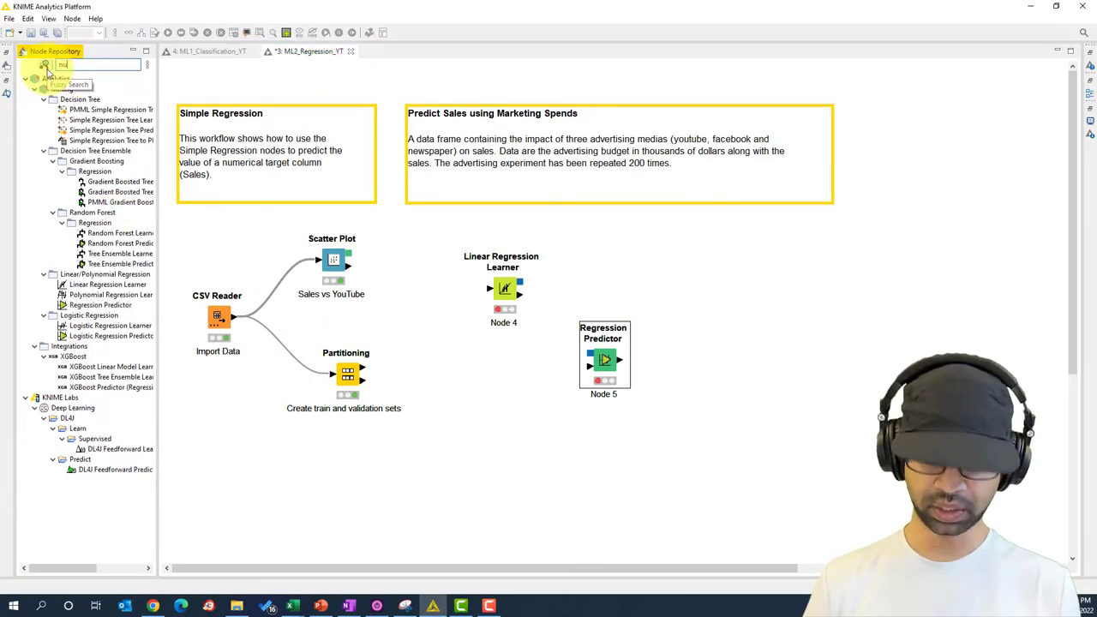
type("me")
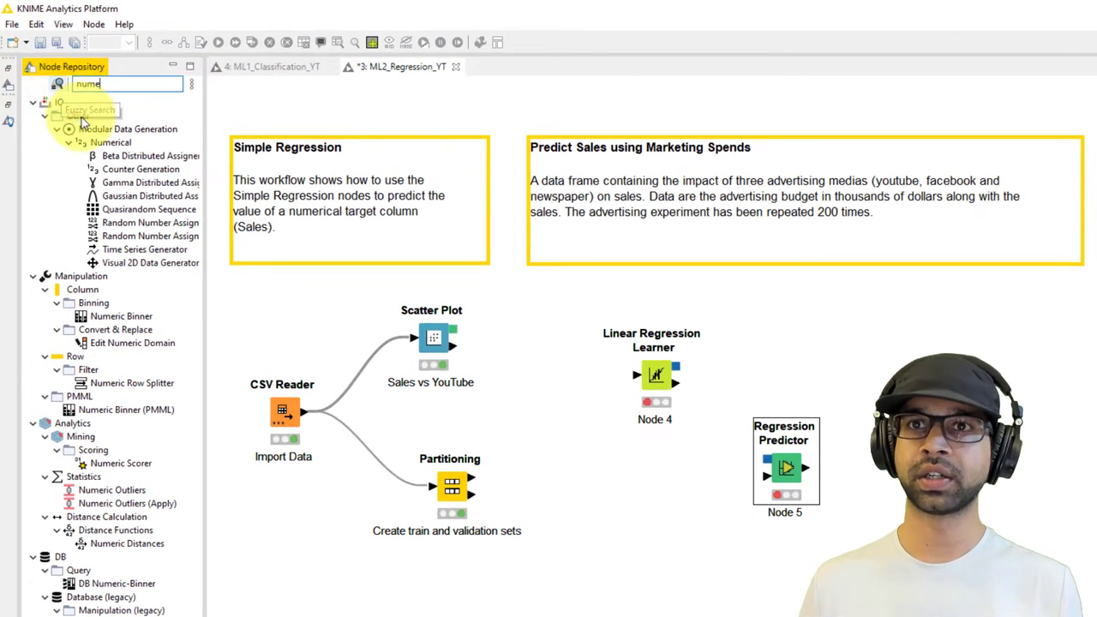
left_click_drag(120, 463, 939, 516)
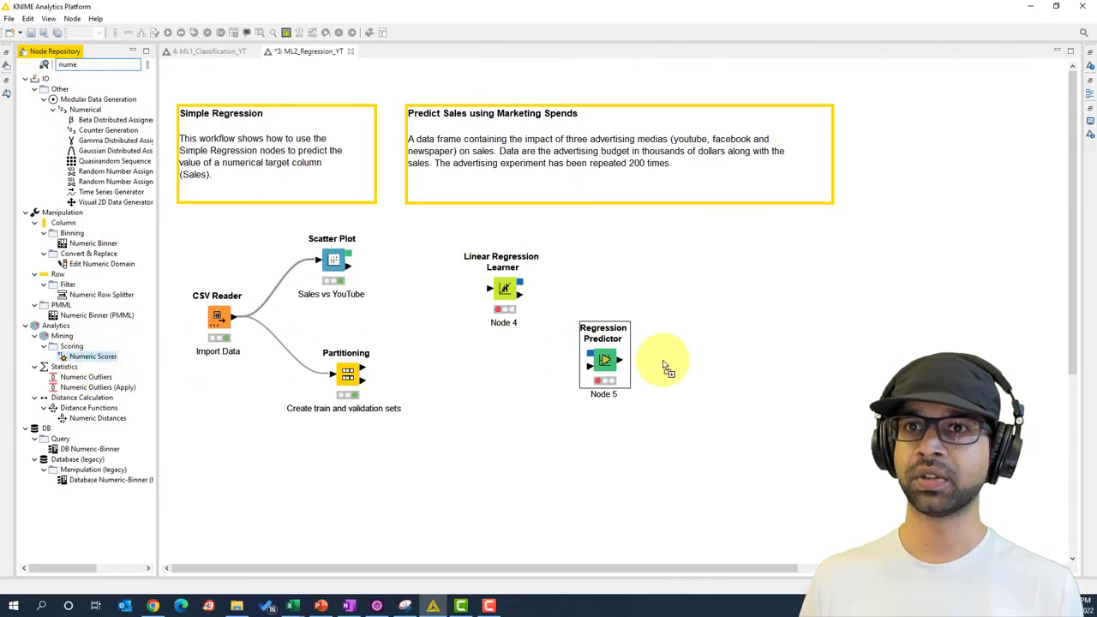
left_click_drag(722, 396, 724, 396)
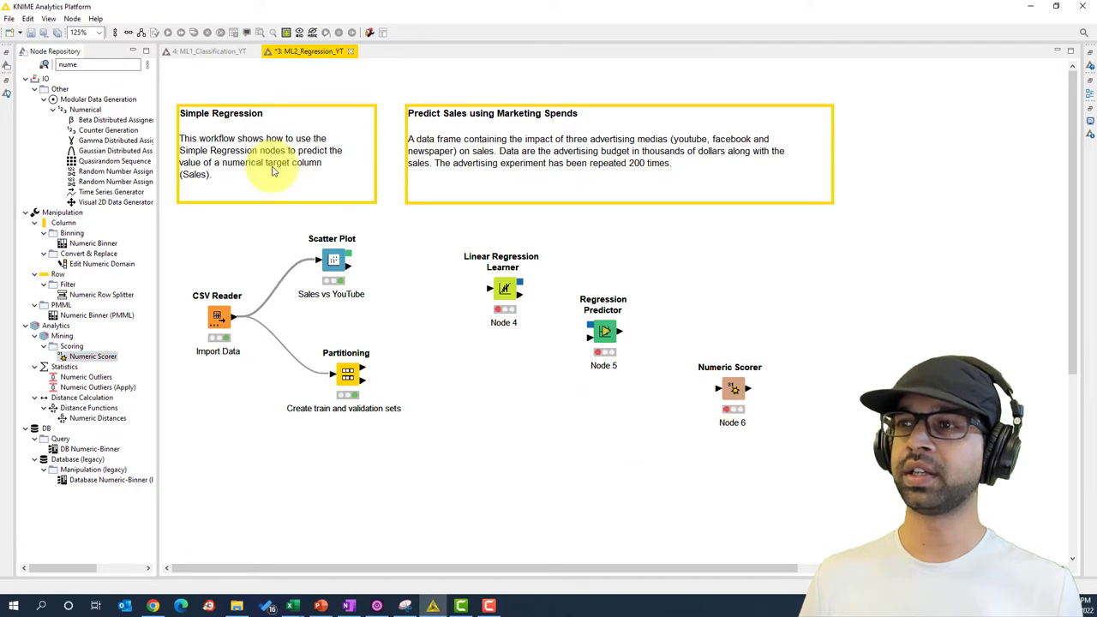
left_click(225, 53)
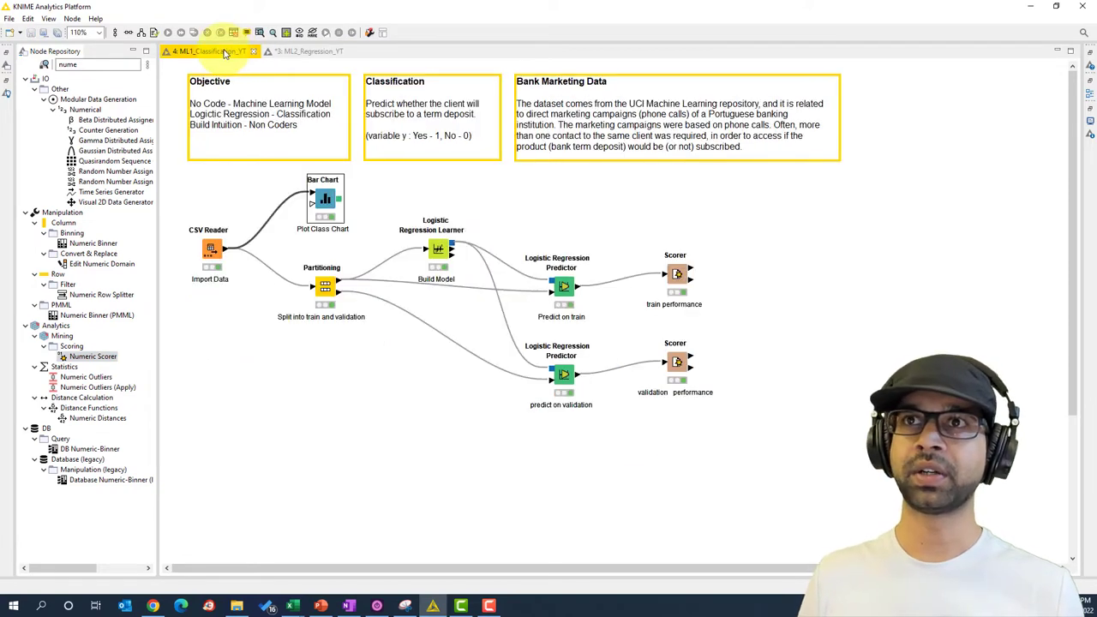
Inspect the classification workflow's learner, predictor and scorer connections, then return to the regression workflow.
left_click(437, 249)
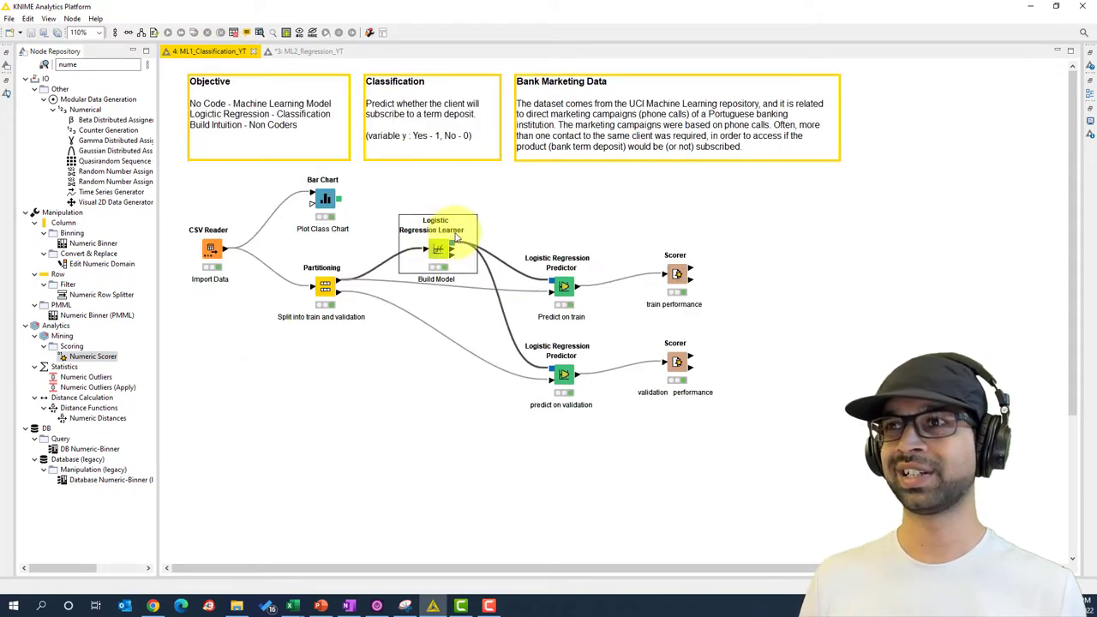
left_click(562, 286)
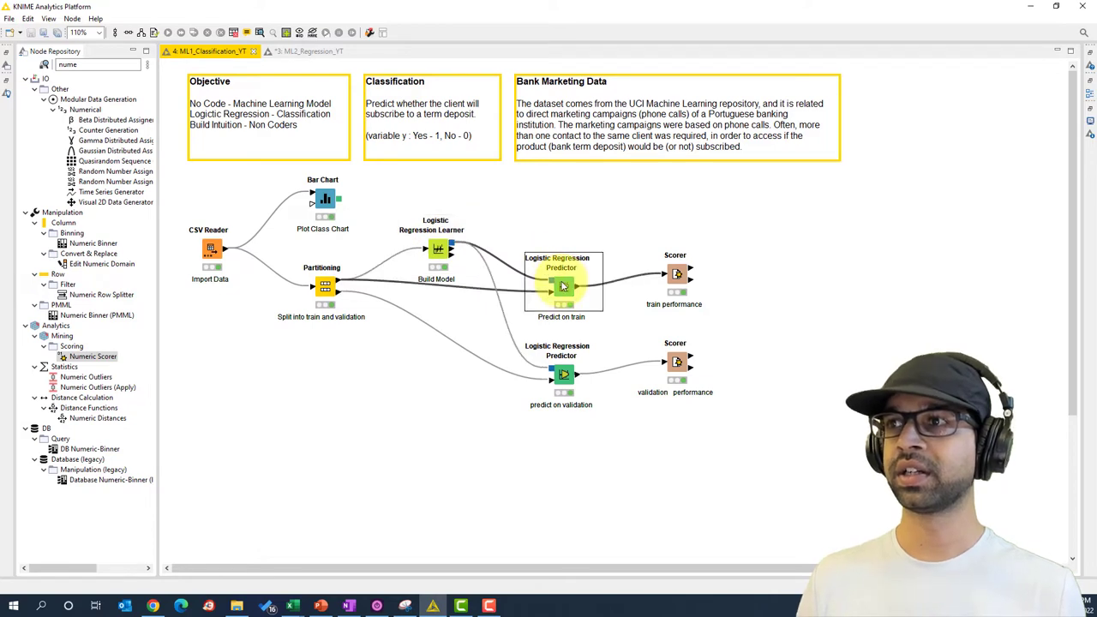
left_click(677, 273)
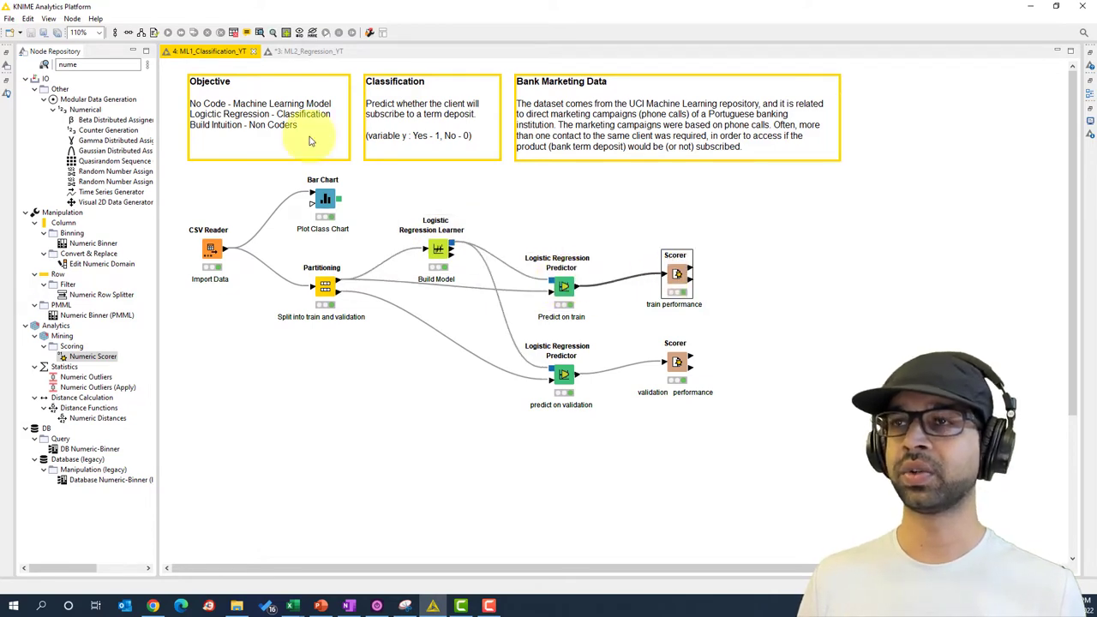
left_click(307, 52)
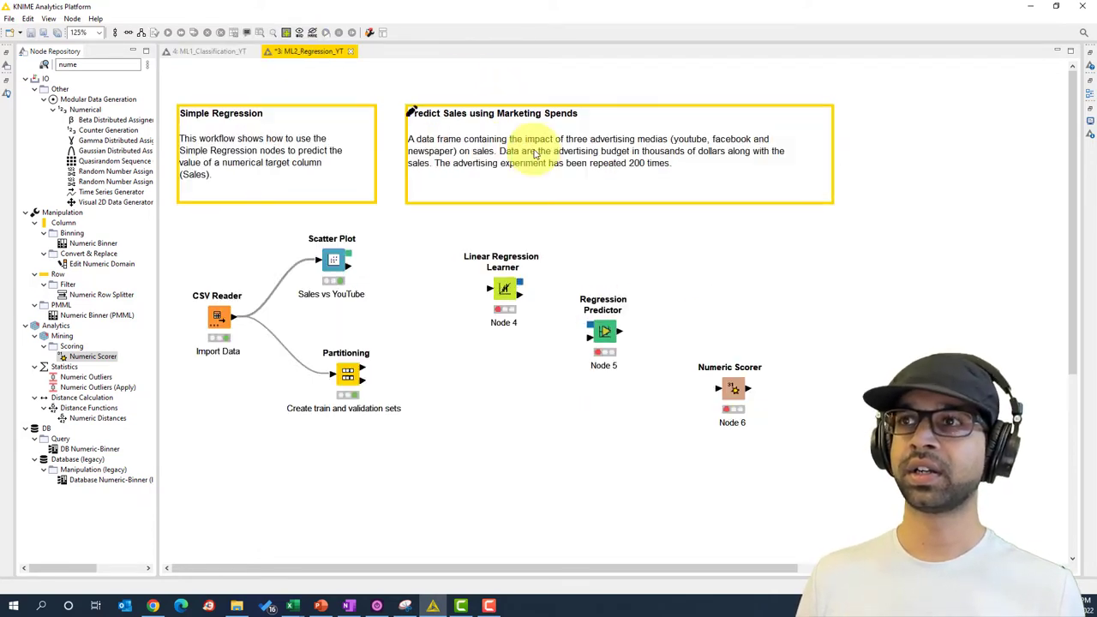
Move the Numeric Scorer up-right and nudge the Regression Predictor slightly right.
left_click(502, 295)
left_click(606, 324)
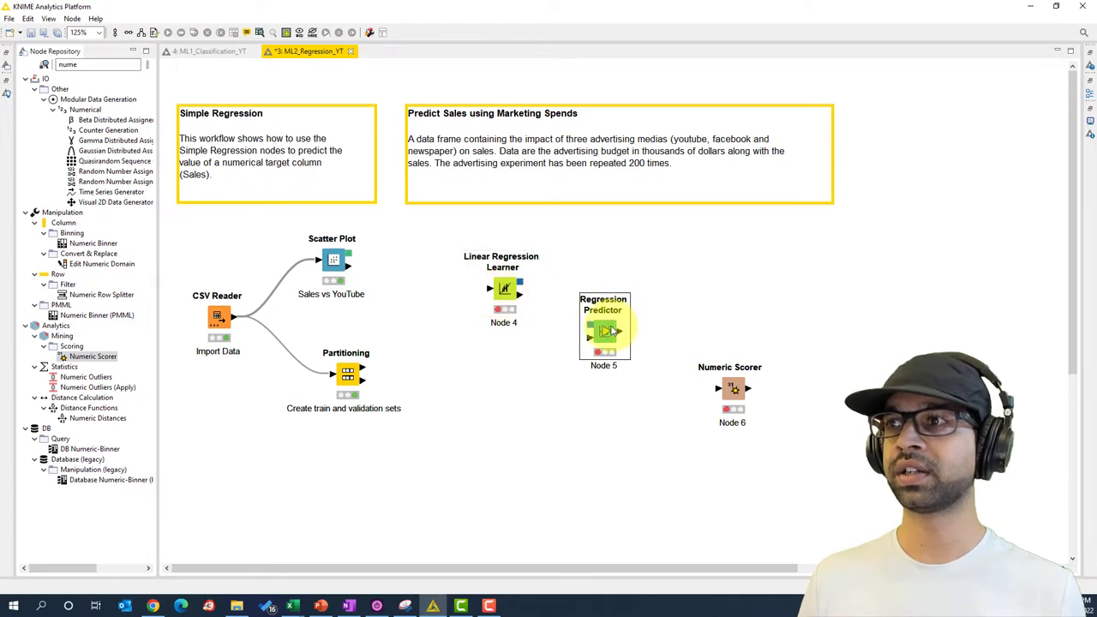
left_click(724, 370)
left_click_drag(724, 370, 733, 372)
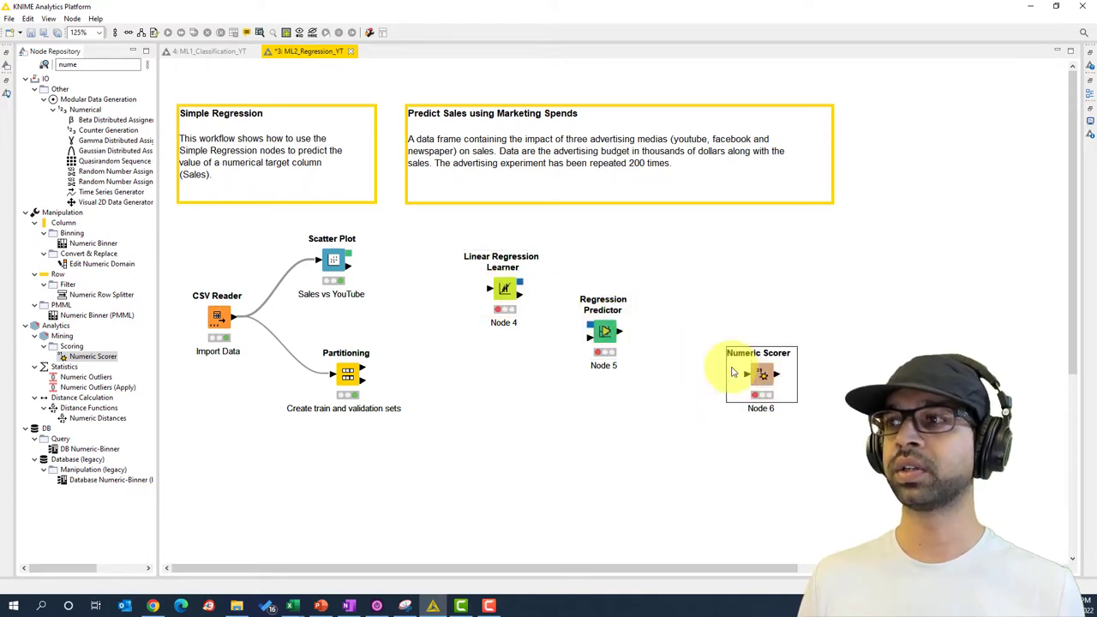
left_click_drag(604, 331, 619, 331)
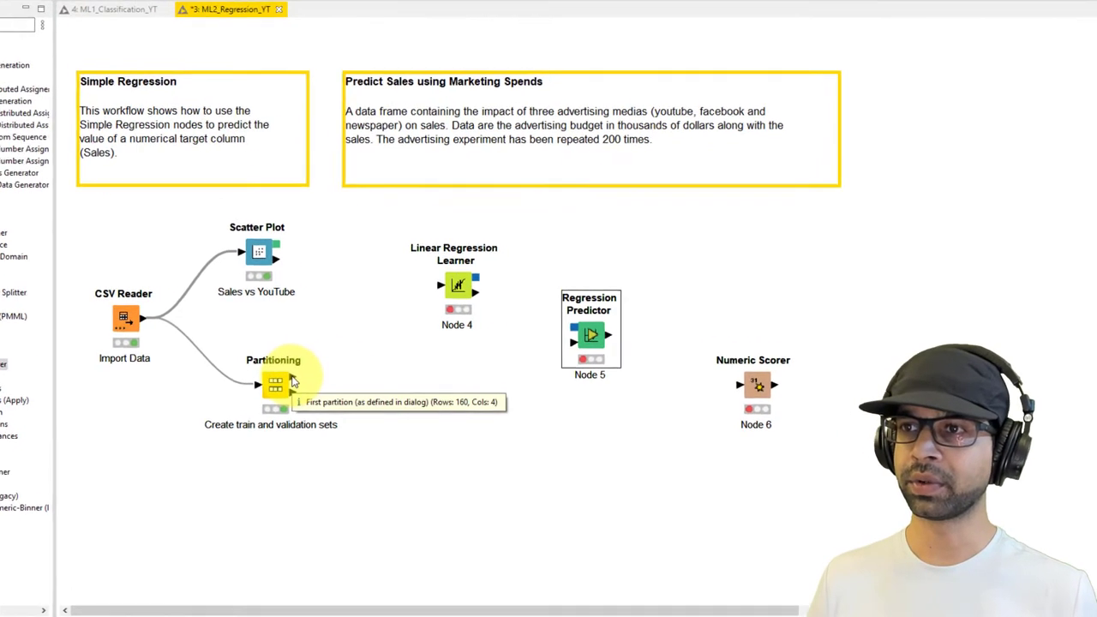
Feed the training partition into the Learner, label it Build Model, and predict sales from youtube only.
left_click_drag(259, 387, 426, 294)
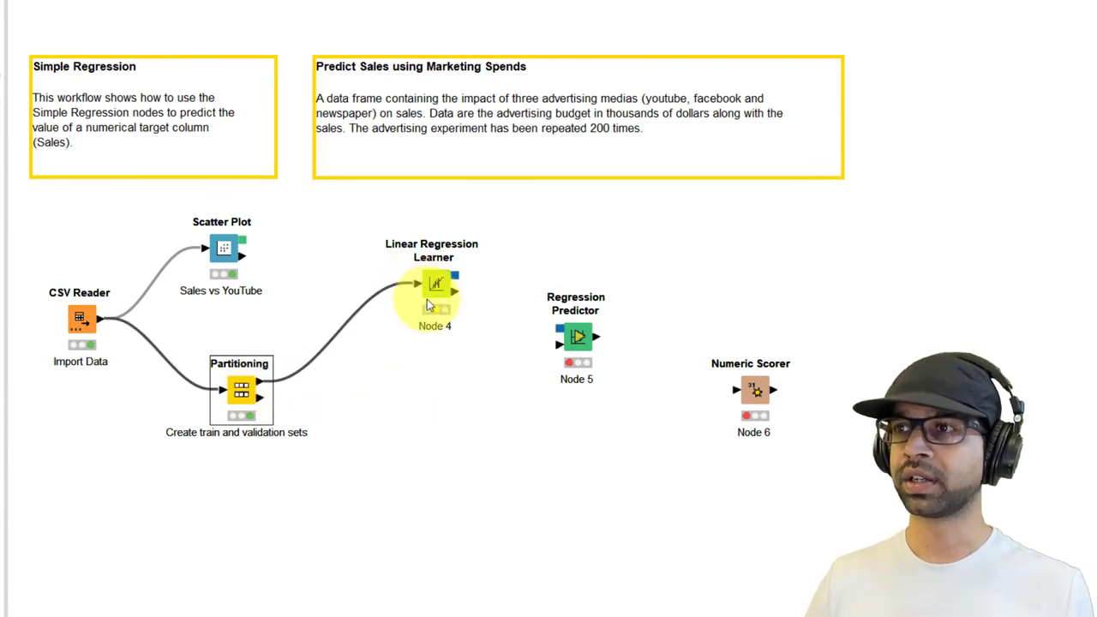
left_click(435, 327)
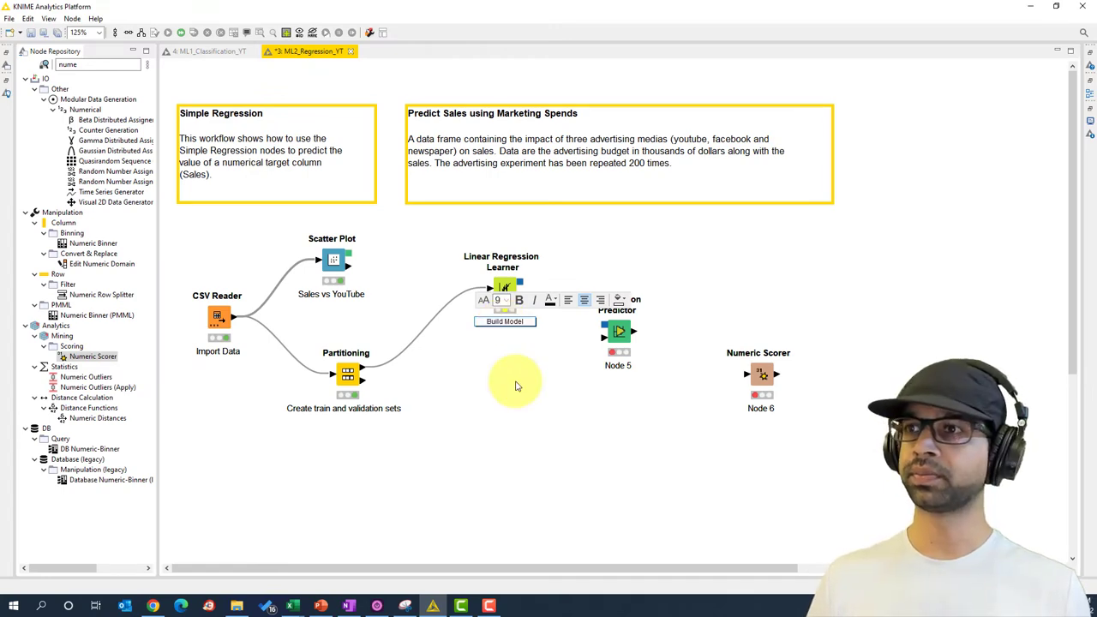
right_click(504, 288)
left_click(545, 296)
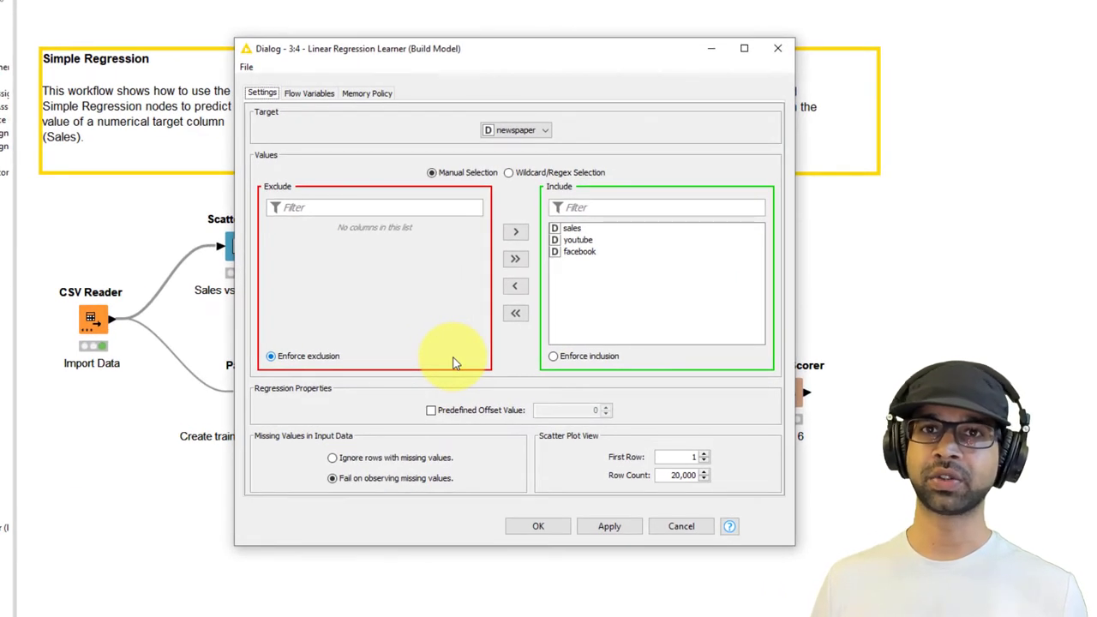
left_click(540, 129)
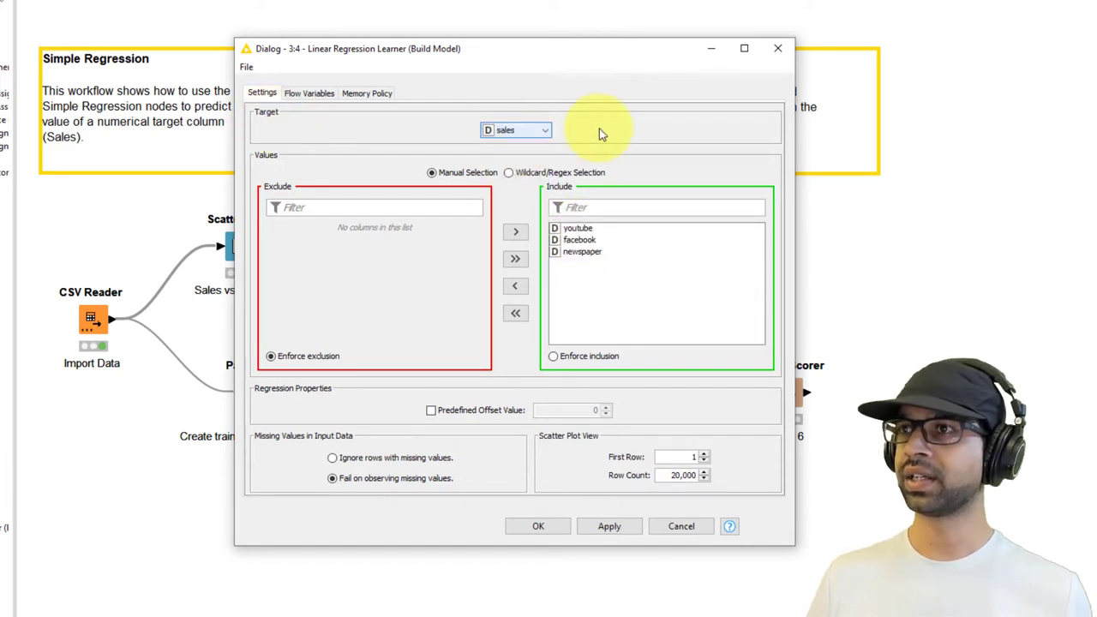
left_click_drag(583, 240, 588, 252)
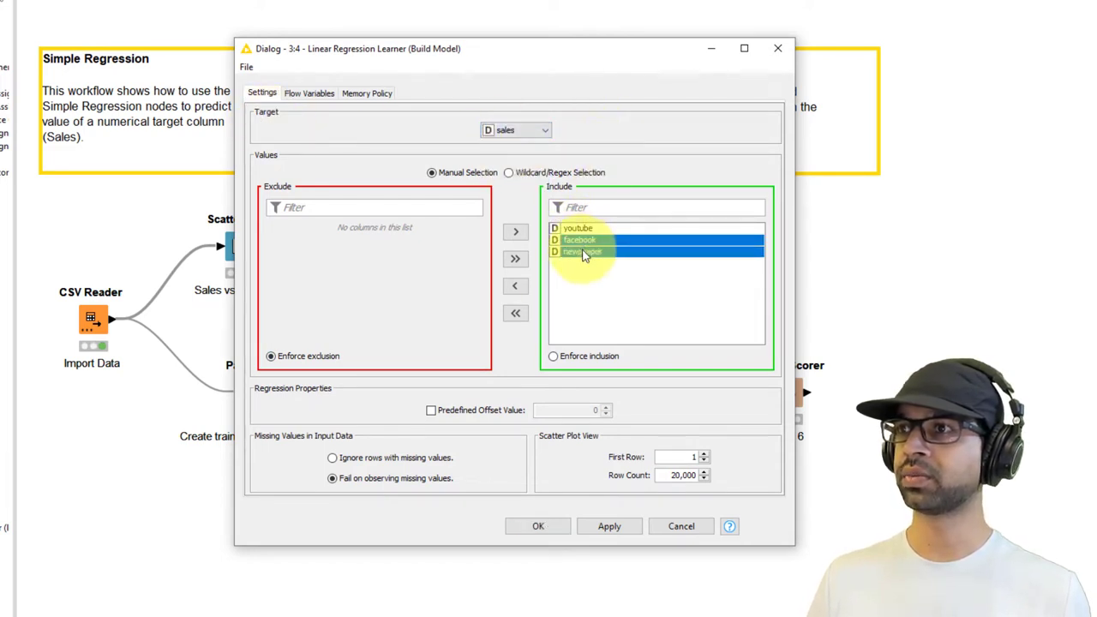
left_click(519, 291)
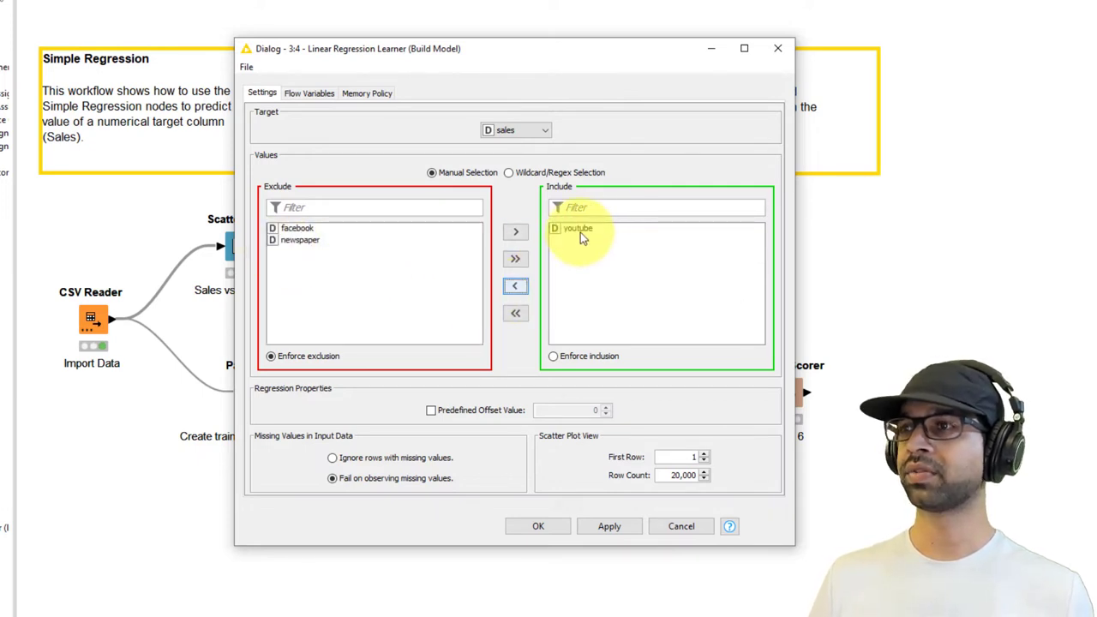
left_click(538, 526)
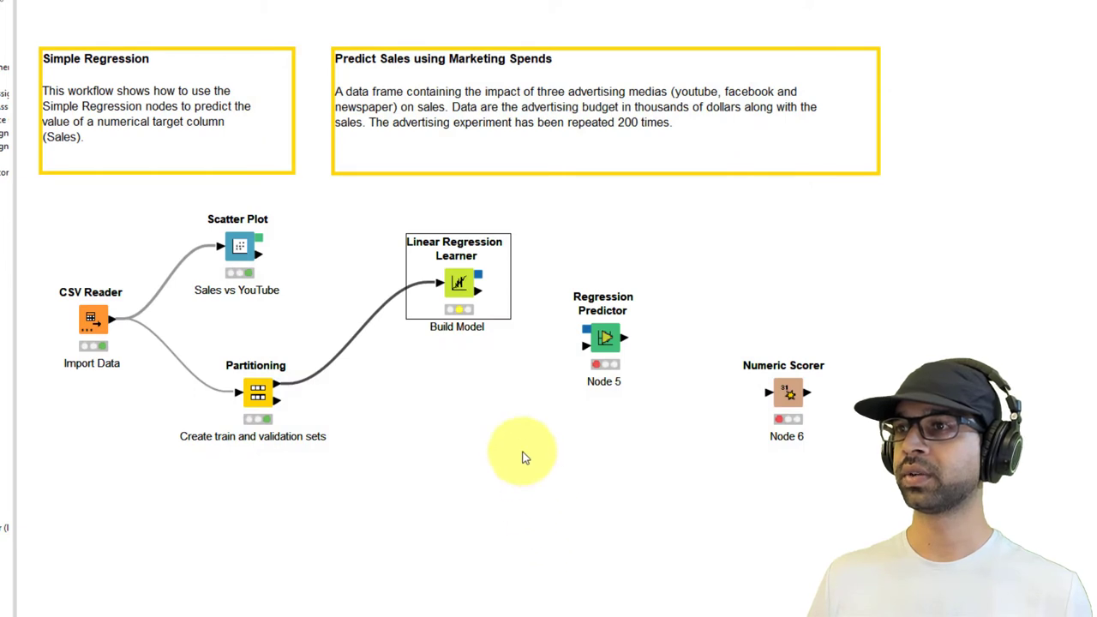
Run the Build Model learner and review youtube coefficient 0.0484, intercept 8.117, R-squared 0.6243.
right_click(456, 280)
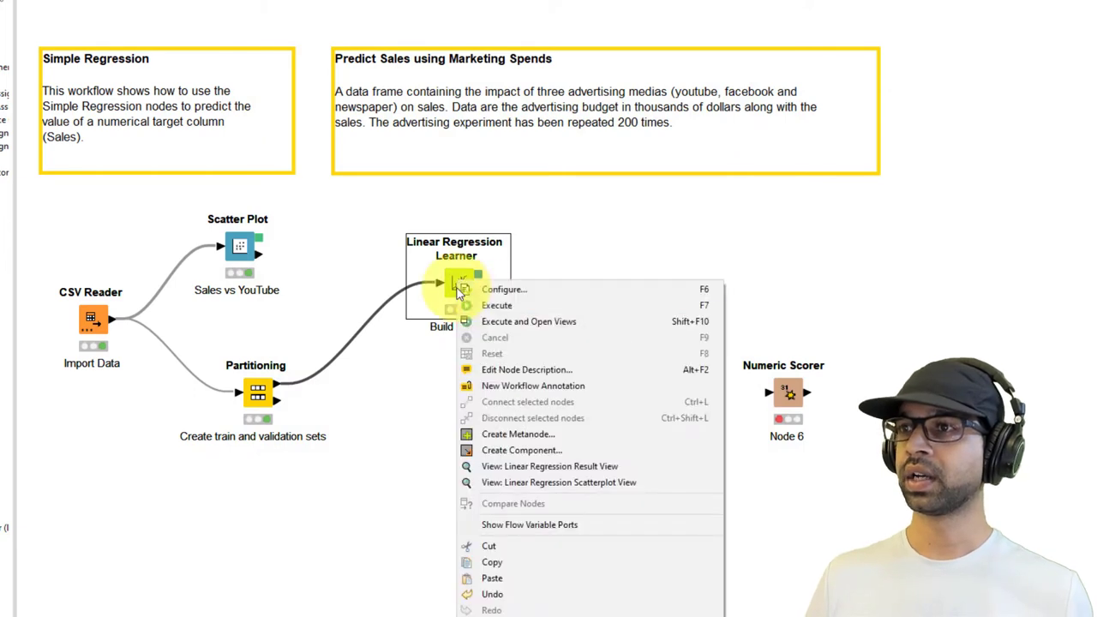
left_click(499, 321)
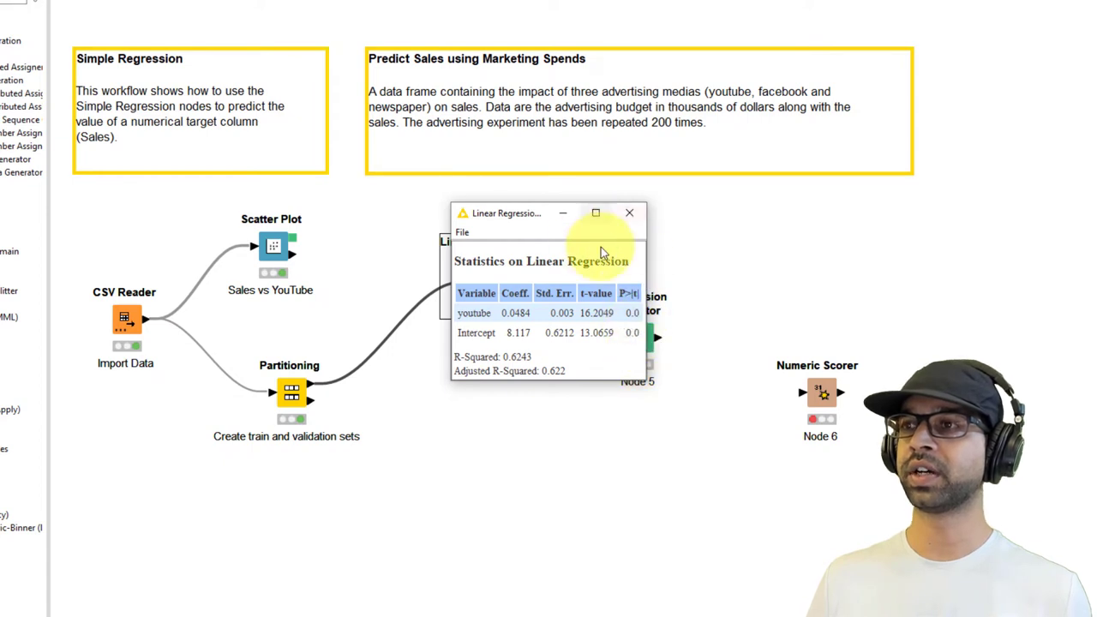
left_click(628, 215)
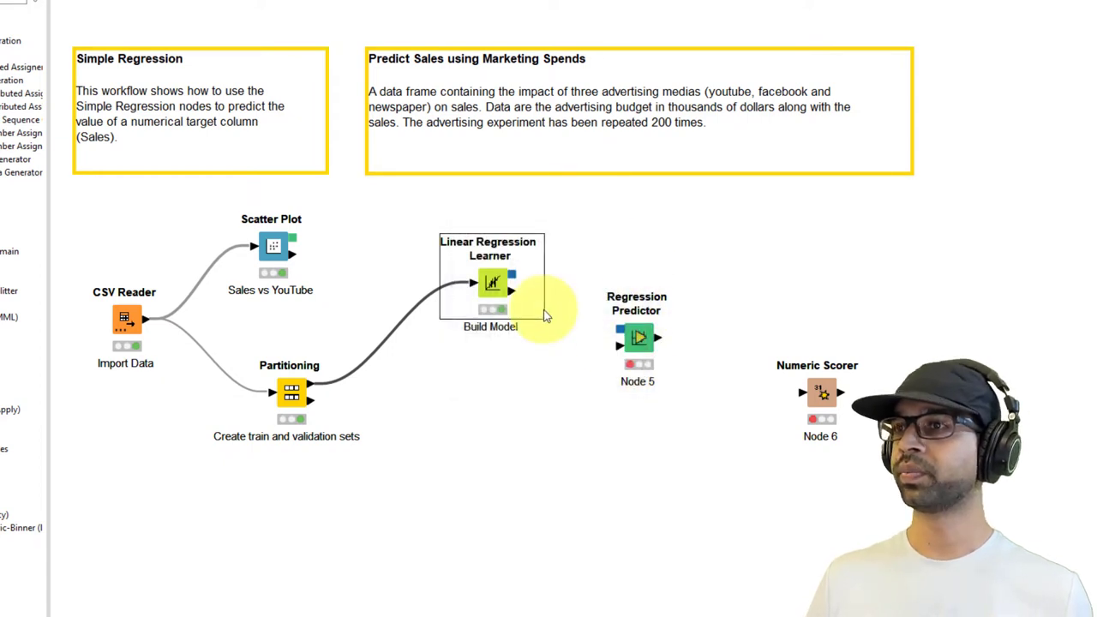
Connect Build Model's output and the training partition to the Regression Predictor, labelled 'Train Prediction'.
left_click_drag(513, 277, 621, 331)
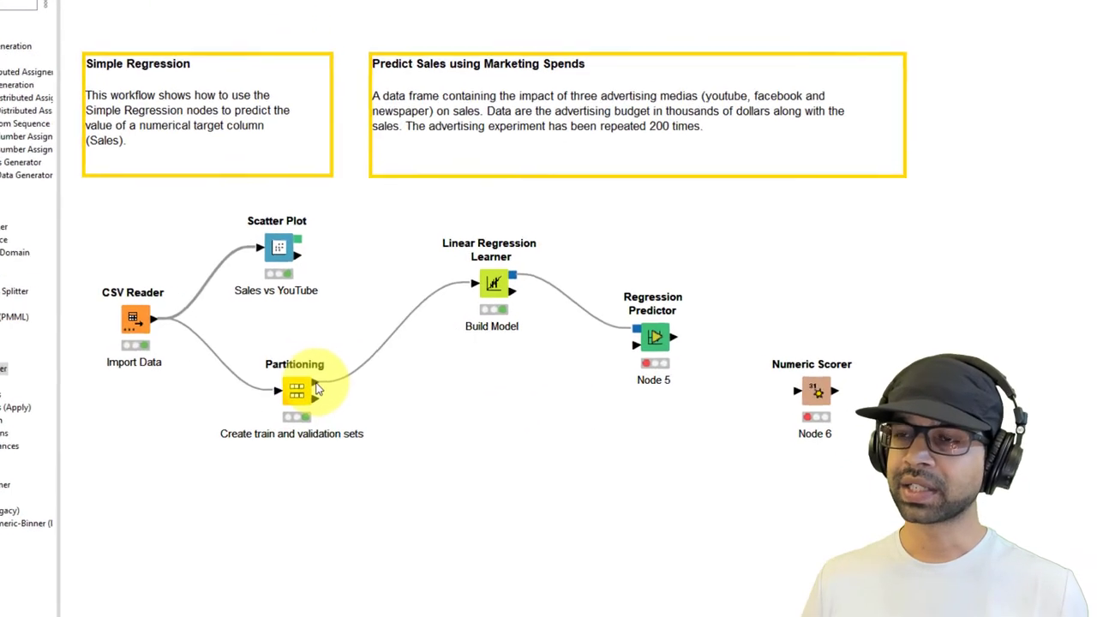
left_click_drag(307, 390, 656, 350)
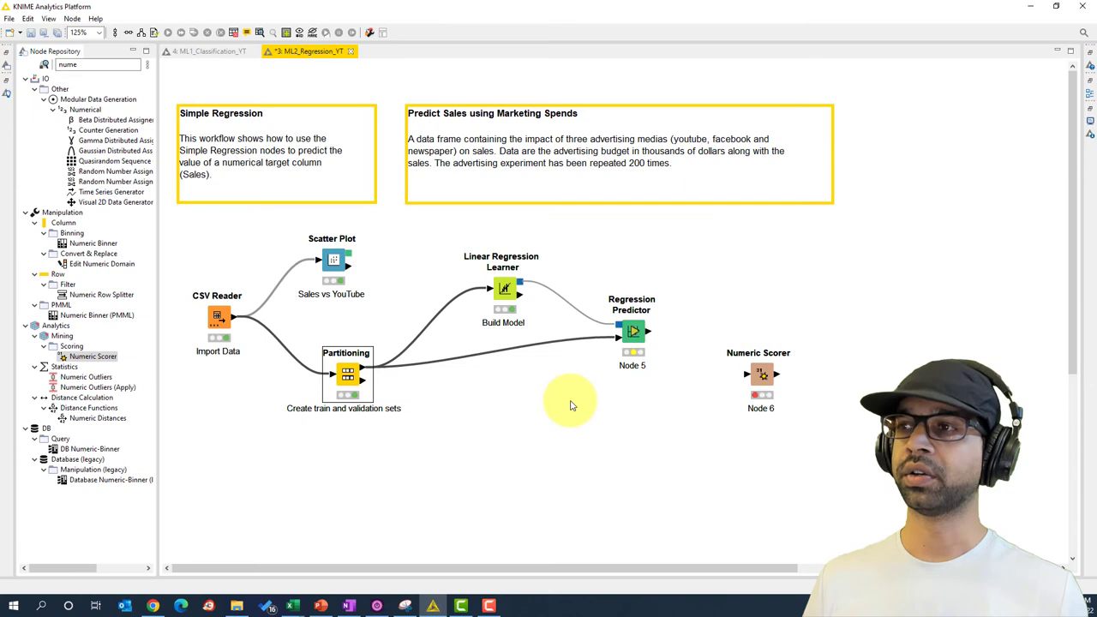
double_click(631, 367)
type("Train Prediction")
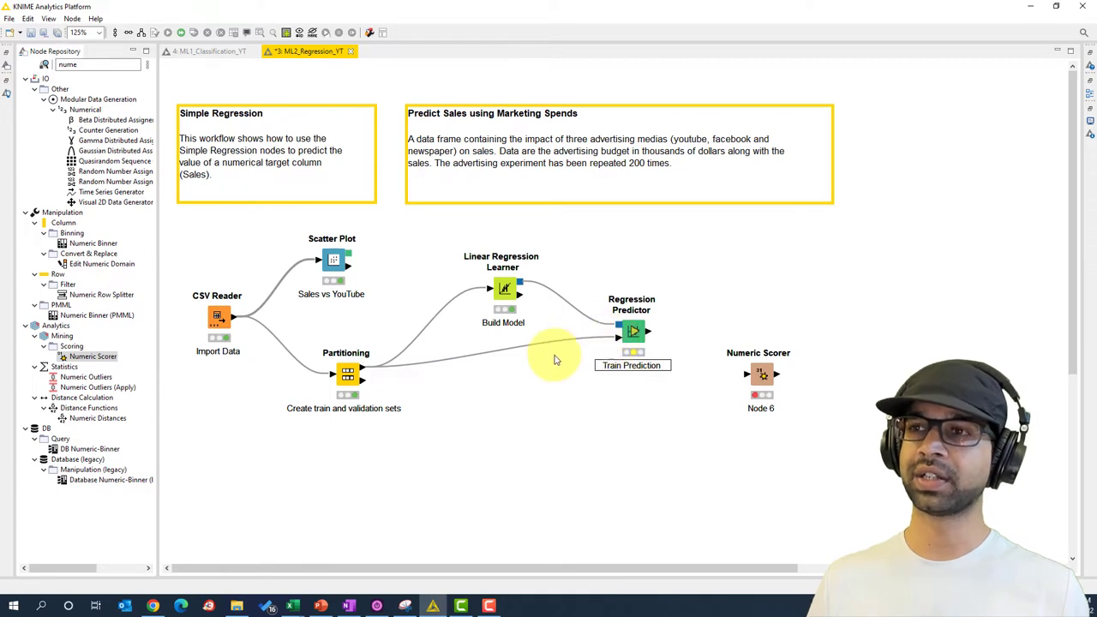
right_click(642, 341)
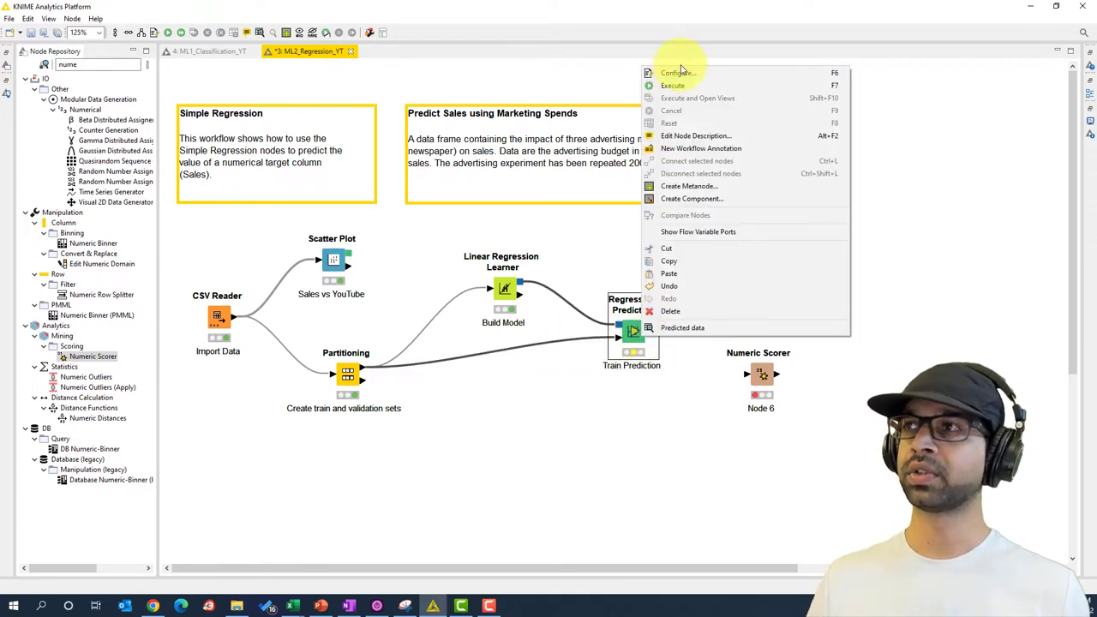
Execute the Train Prediction node, leaving its Regression Predictor settings unchanged.
left_click(681, 75)
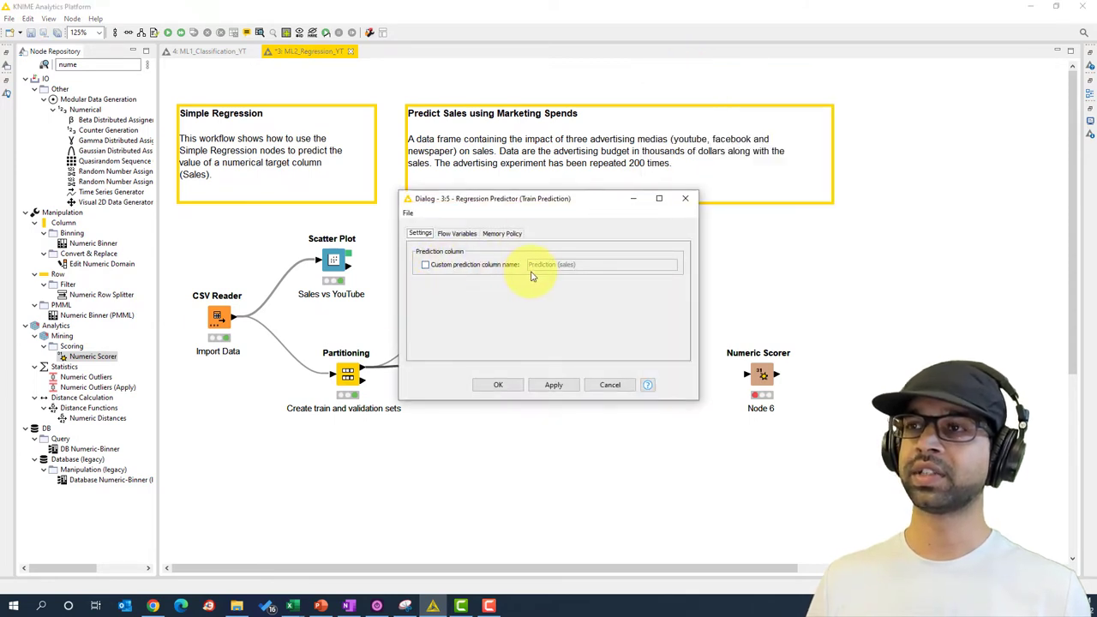
left_click(685, 198)
right_click(648, 336)
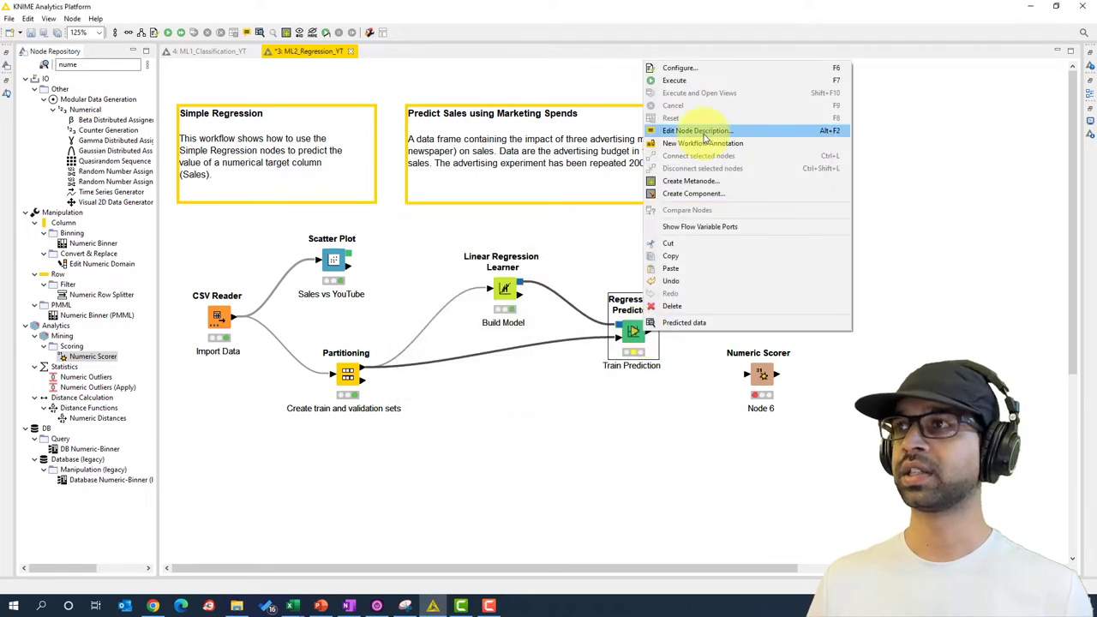
left_click(691, 79)
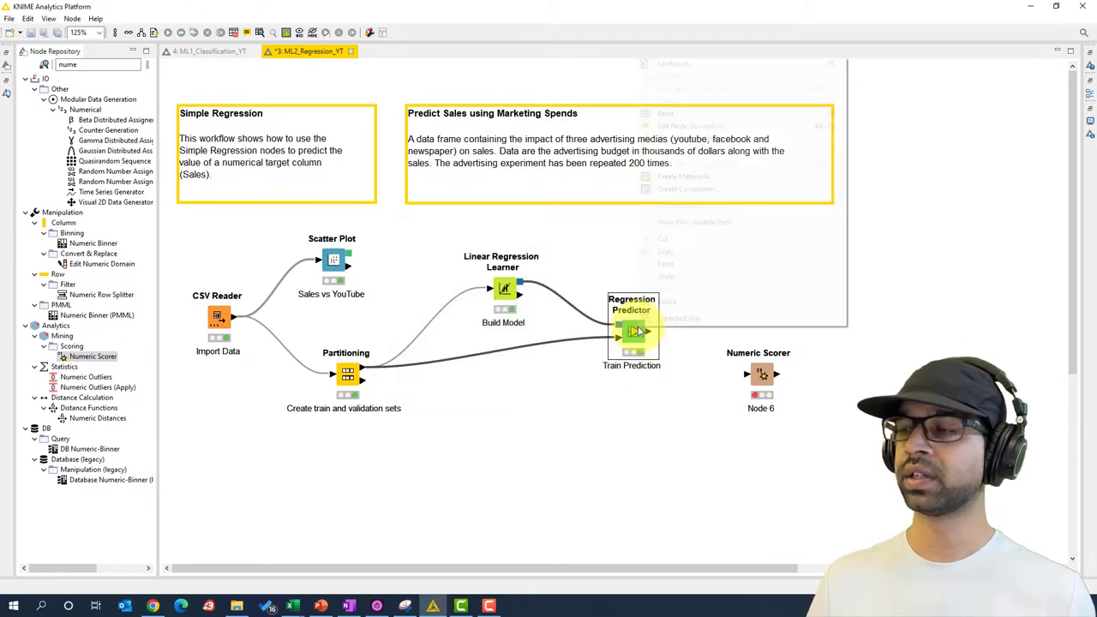
Inspect the Predicted data table's new Prediction (sales) column across the 160 training rows.
right_click(641, 331)
left_click(677, 316)
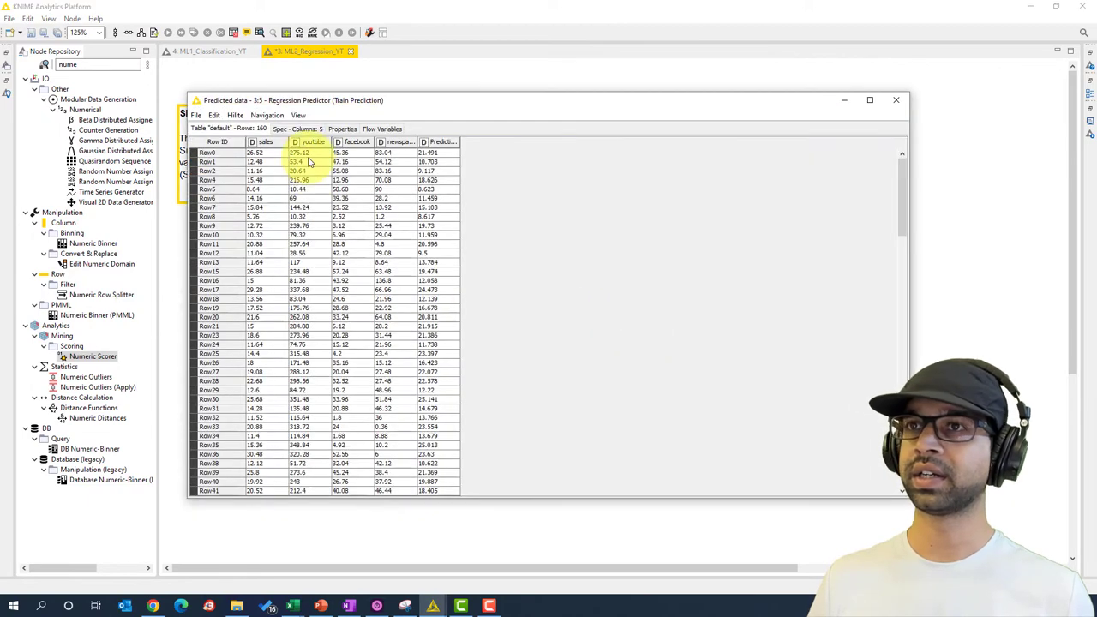
left_click_drag(460, 142, 516, 145)
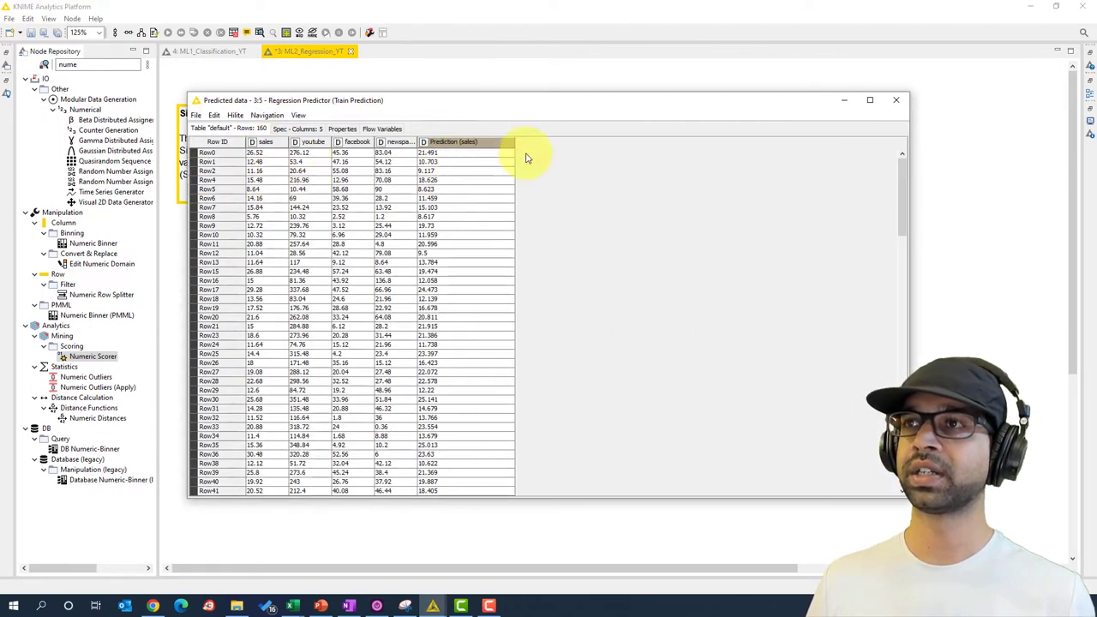
left_click(895, 100)
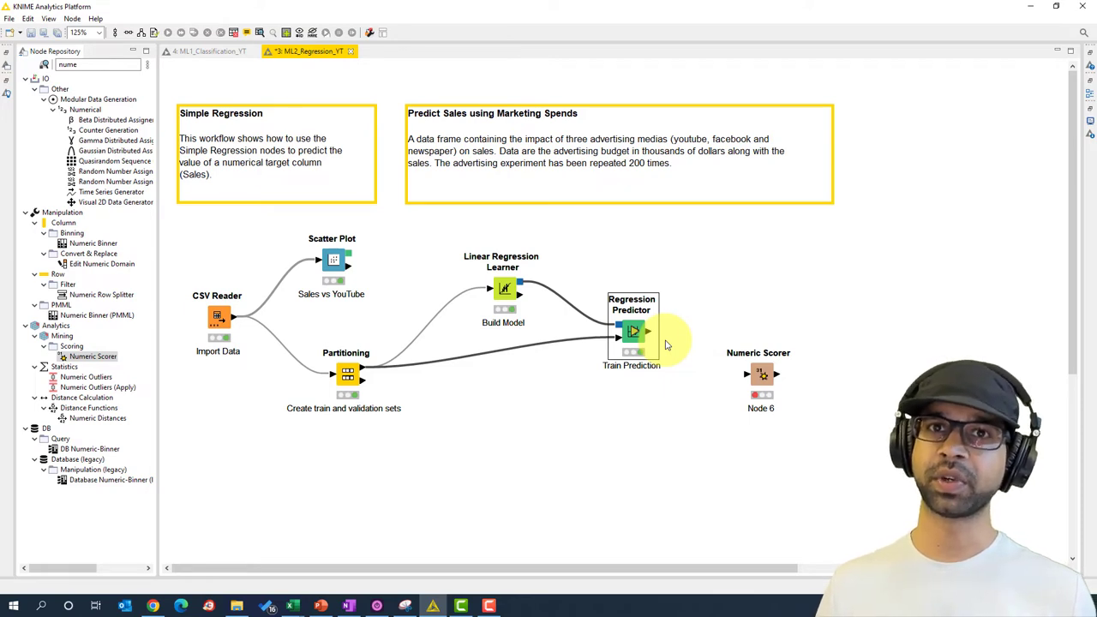
Label the Numeric Scorer 'train performance' and connect Train Prediction's output to it.
left_click(759, 371)
left_click(760, 407)
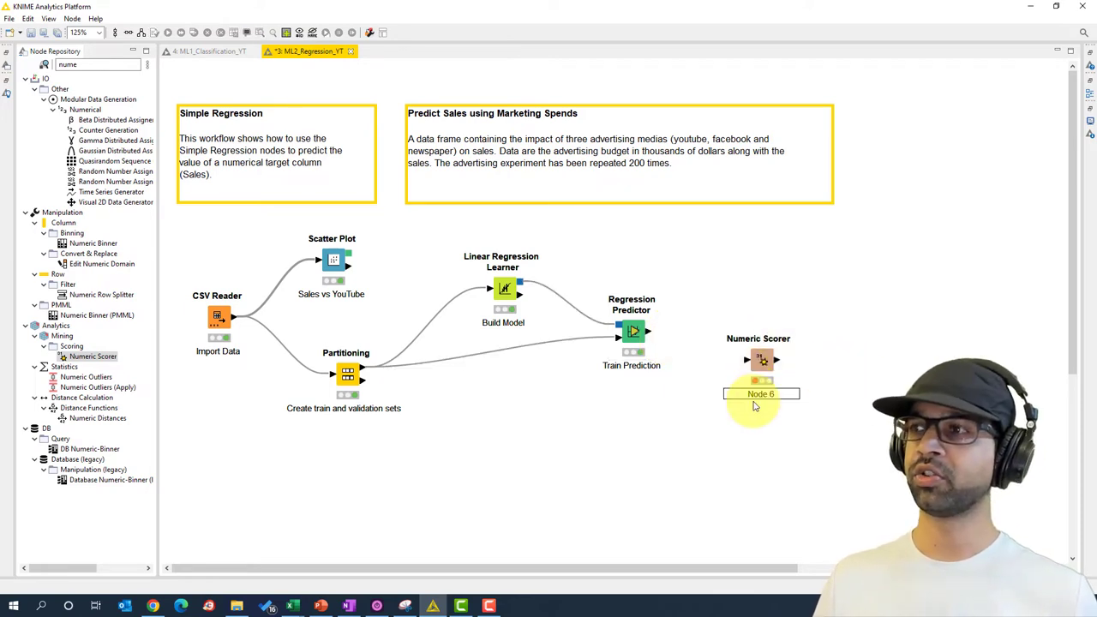
type("train performance")
left_click(766, 417)
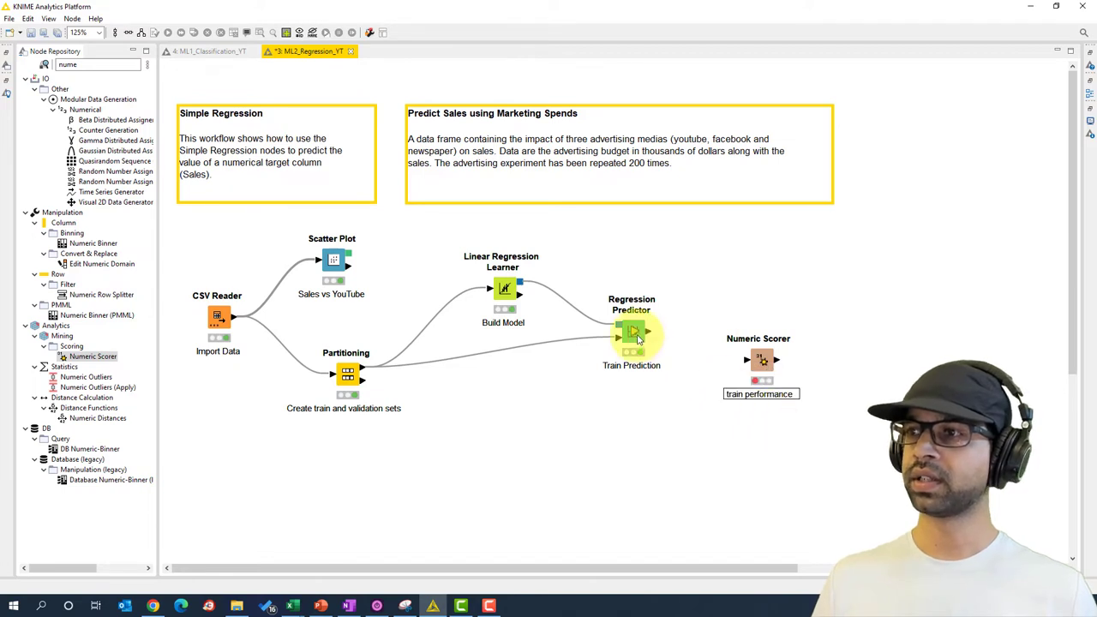
left_click_drag(651, 334, 762, 369)
Score sales against Prediction (sales) and run the scorer, showing R² 0.624.
right_click(767, 366)
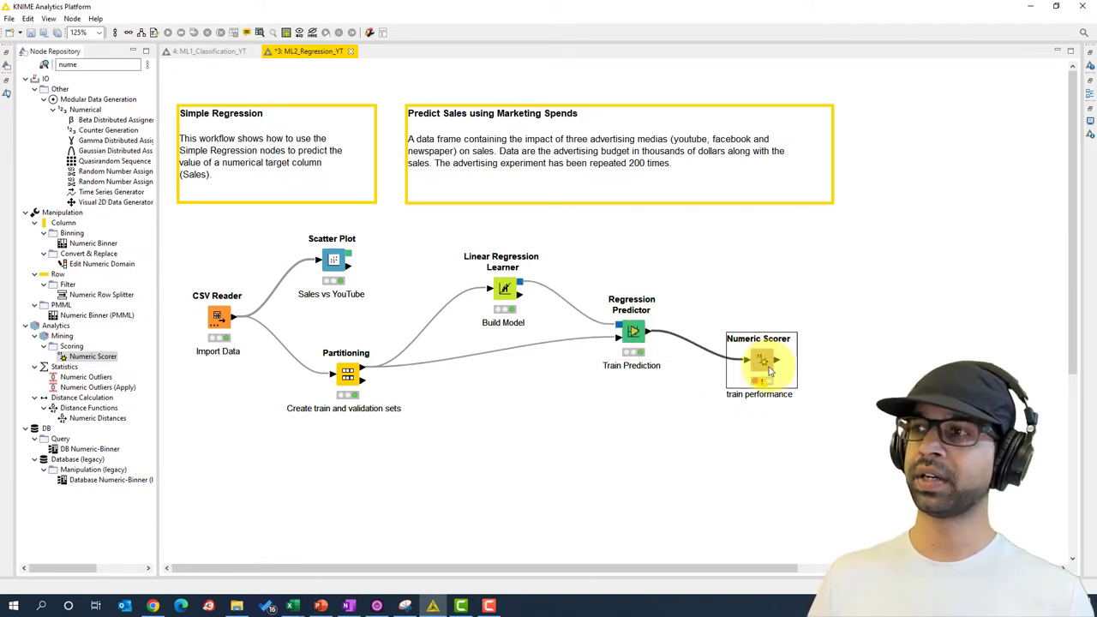
left_click(814, 92)
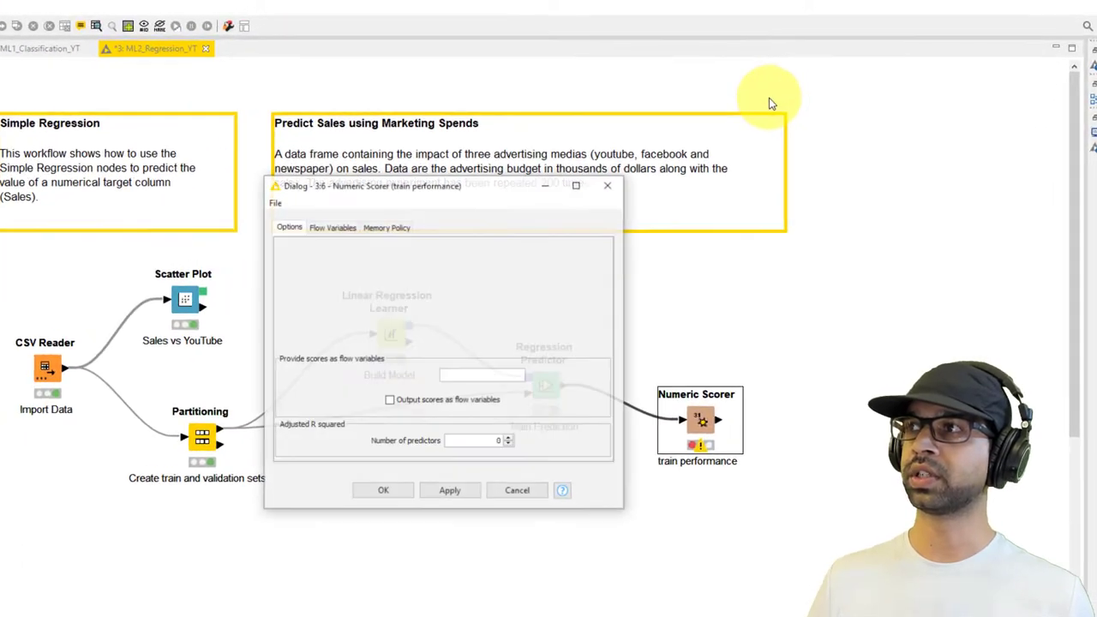
left_click(428, 273)
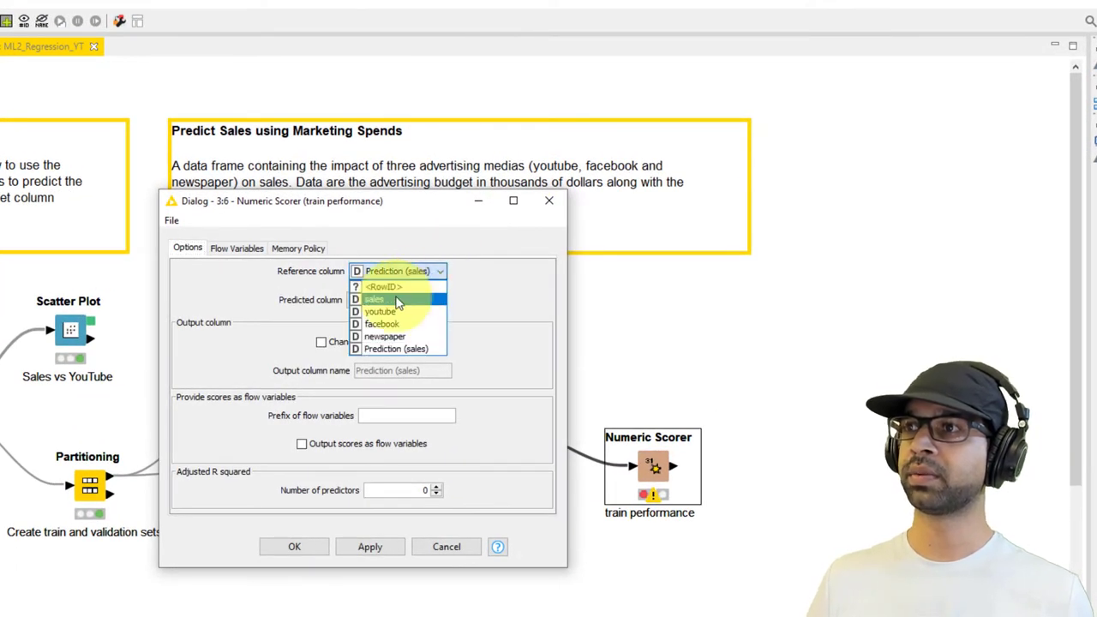
left_click(381, 299)
left_click(360, 304)
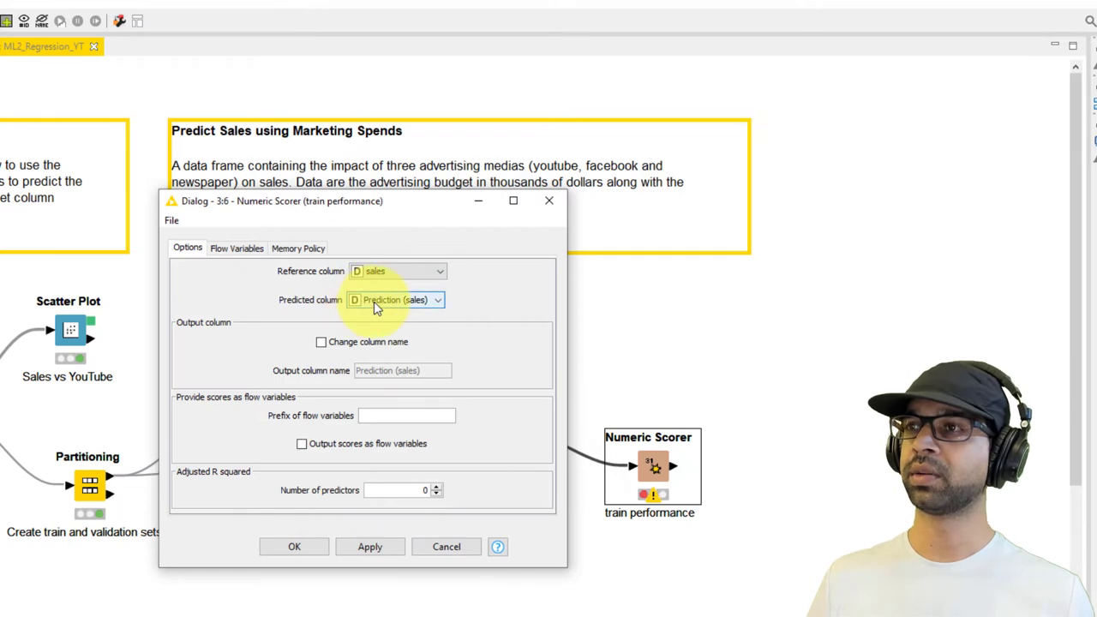
left_click(294, 546)
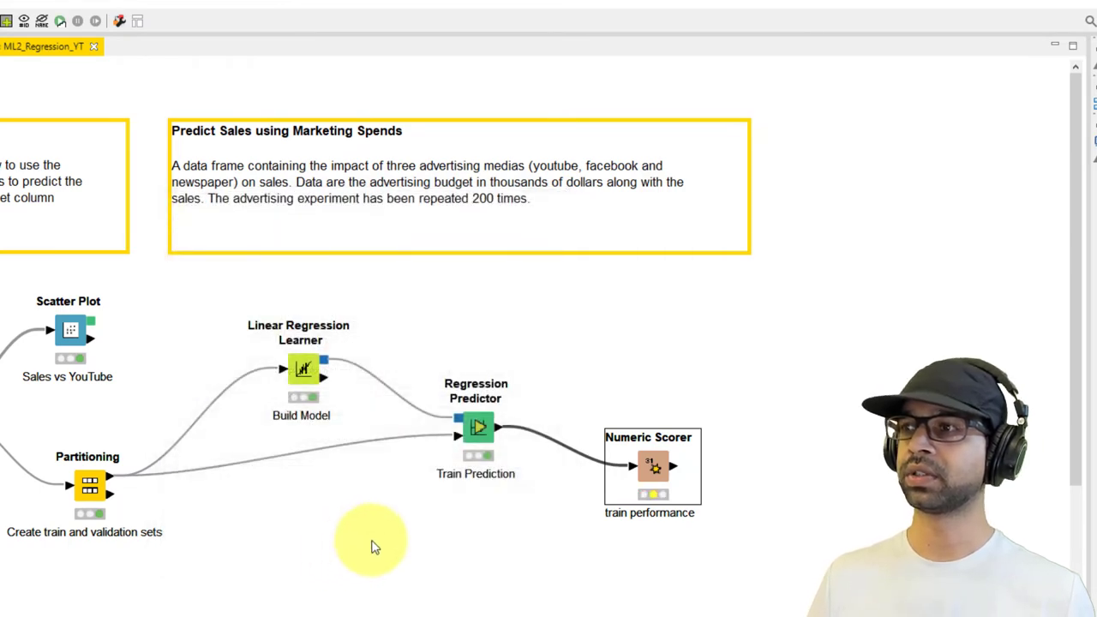
right_click(642, 480)
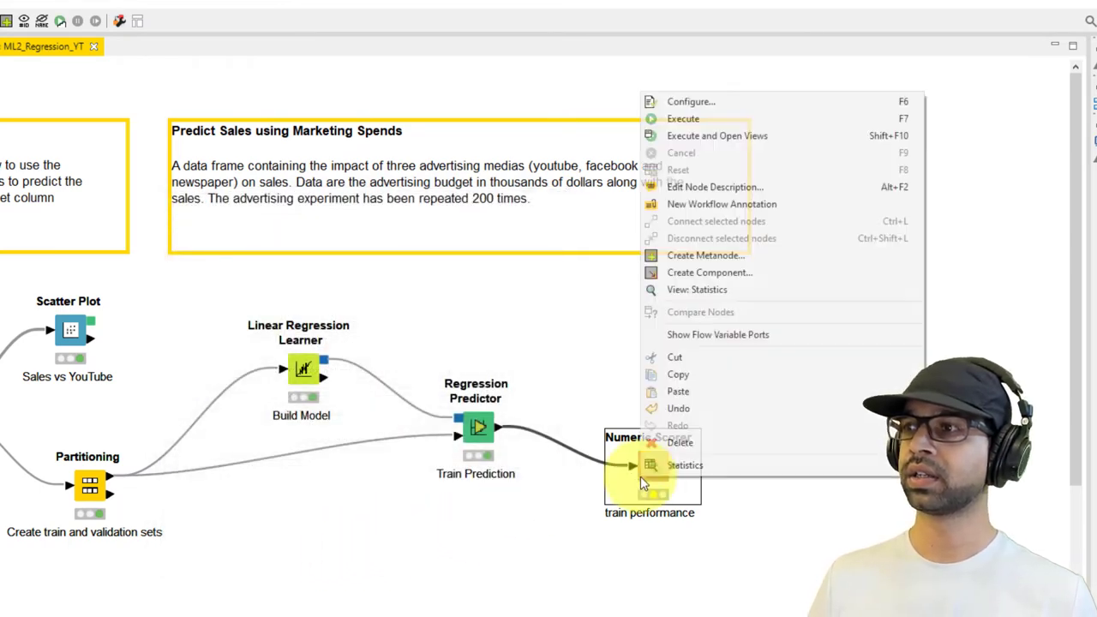
left_click(706, 137)
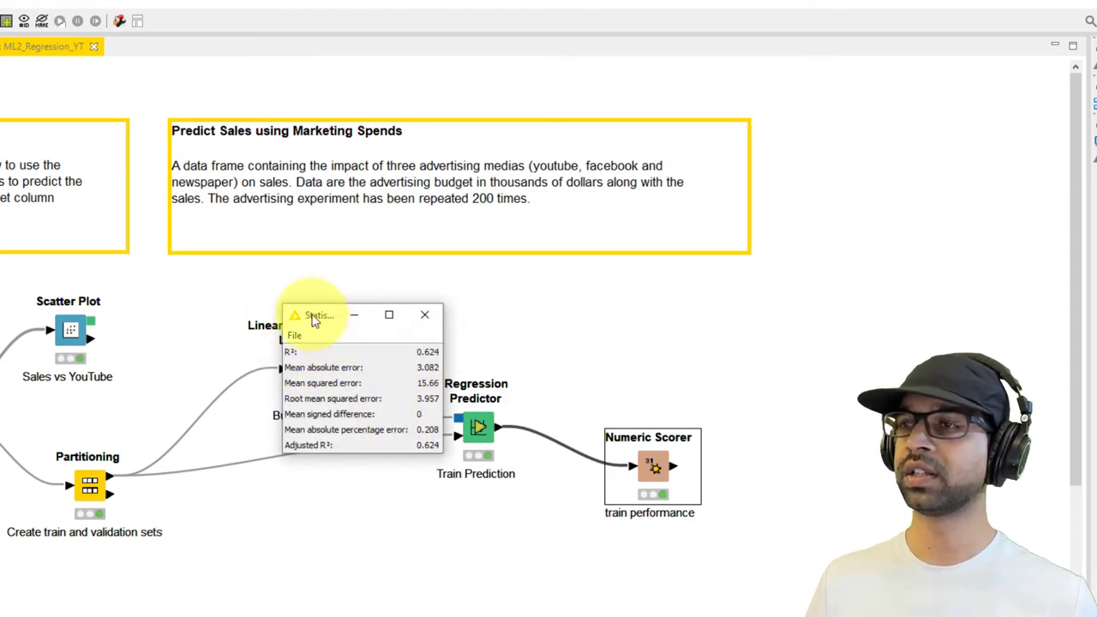
Move the train performance Statistics window aside and close it.
left_click_drag(313, 320, 302, 356)
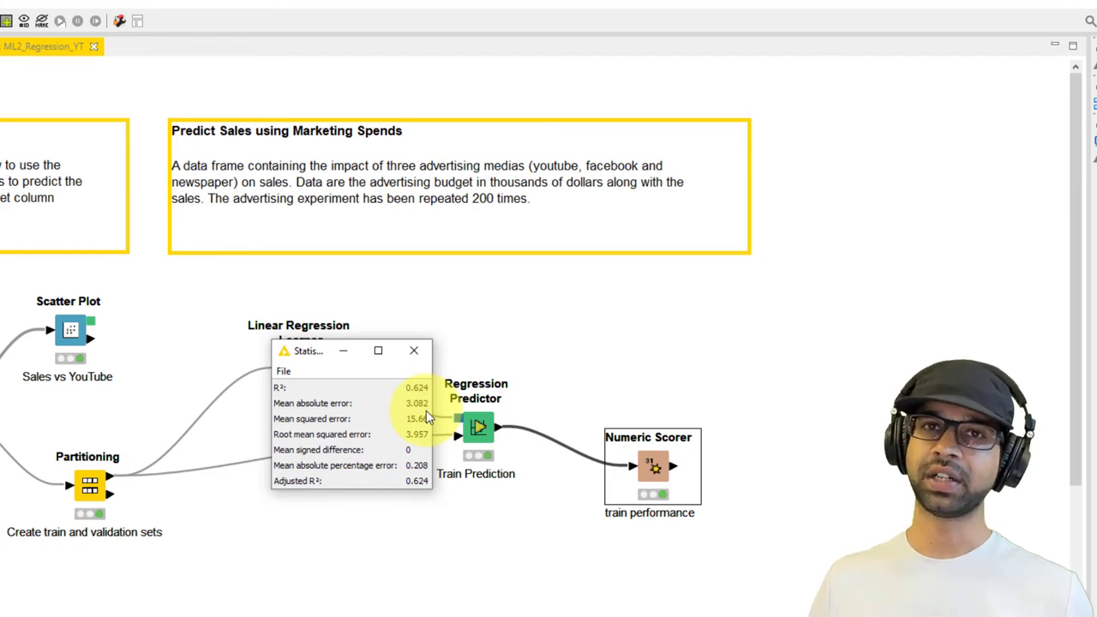
left_click(414, 351)
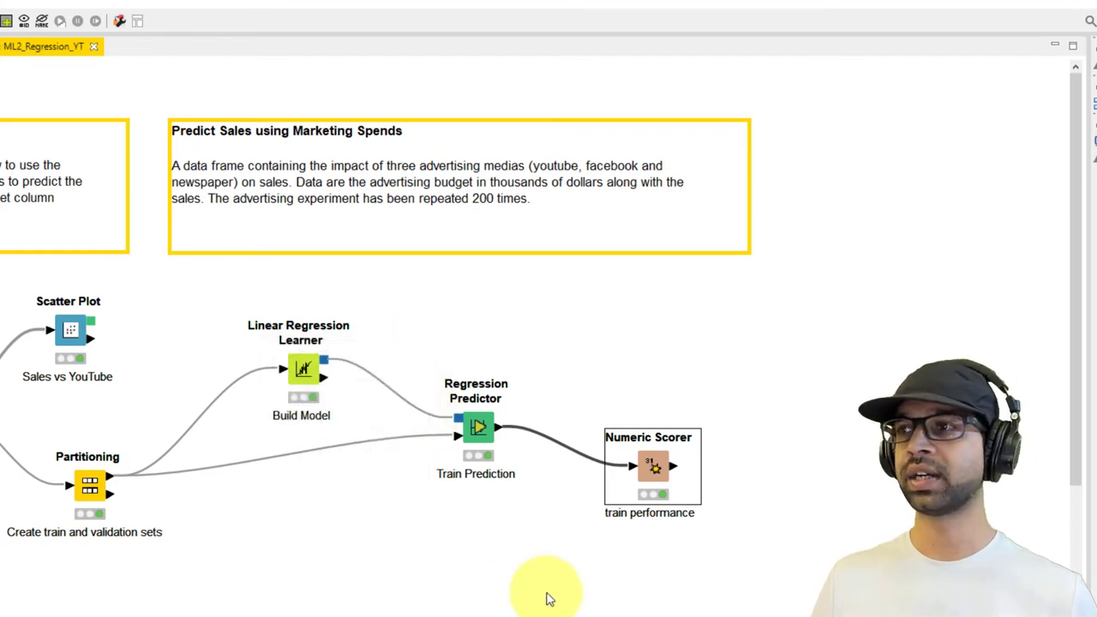
Duplicate the train predictor and scorer nodes below the originals for validation.
left_click_drag(734, 580, 440, 363)
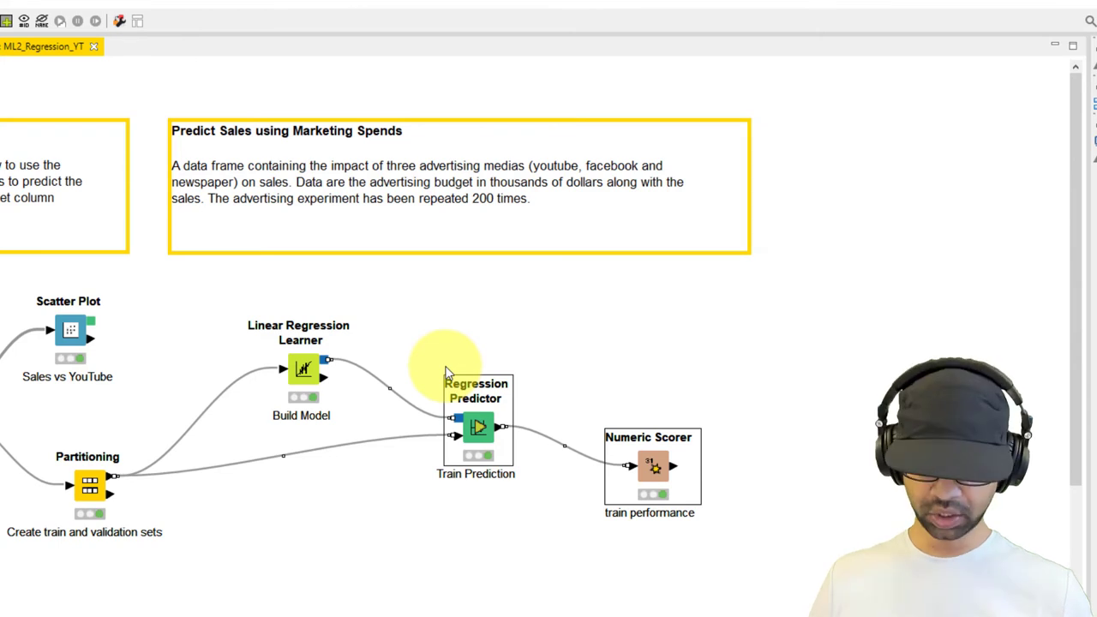
left_click_drag(469, 433, 470, 591)
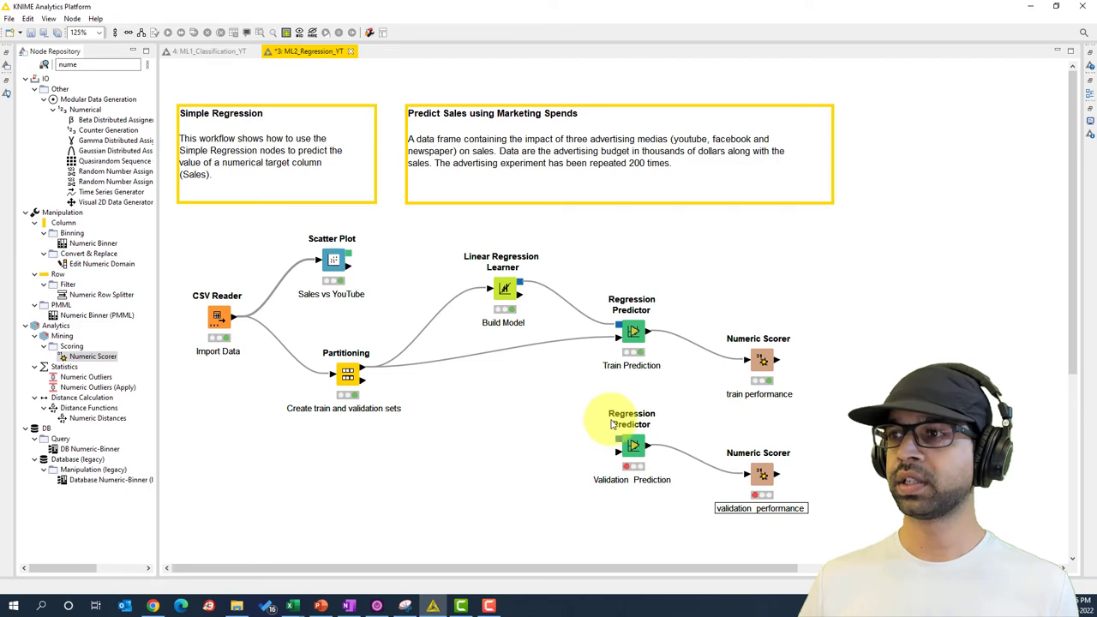
left_click_drag(583, 413, 852, 526)
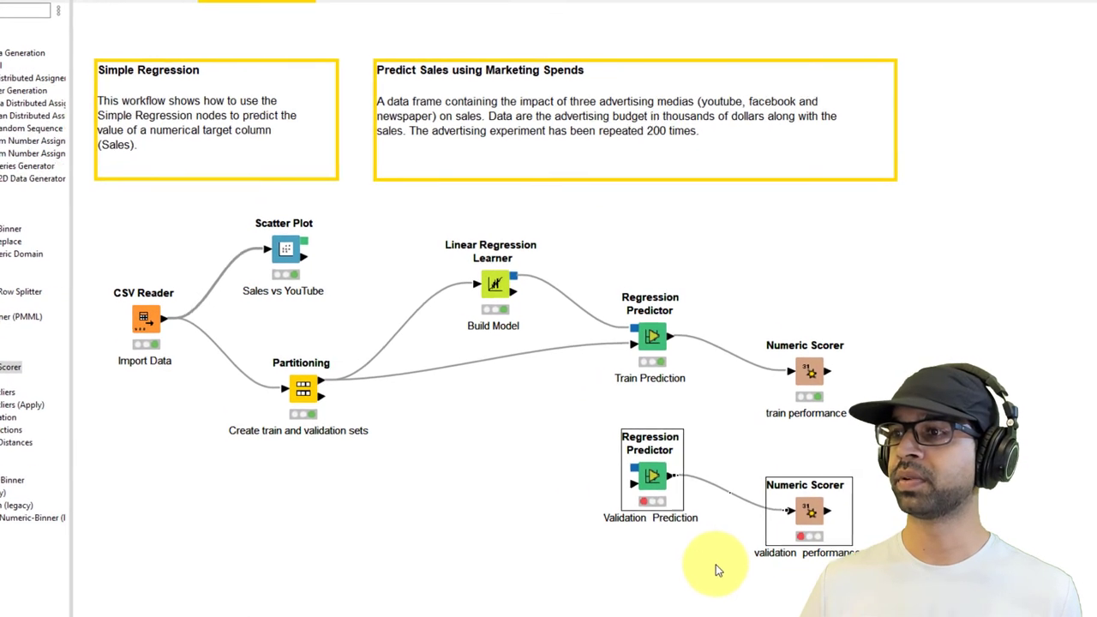
left_click(718, 570)
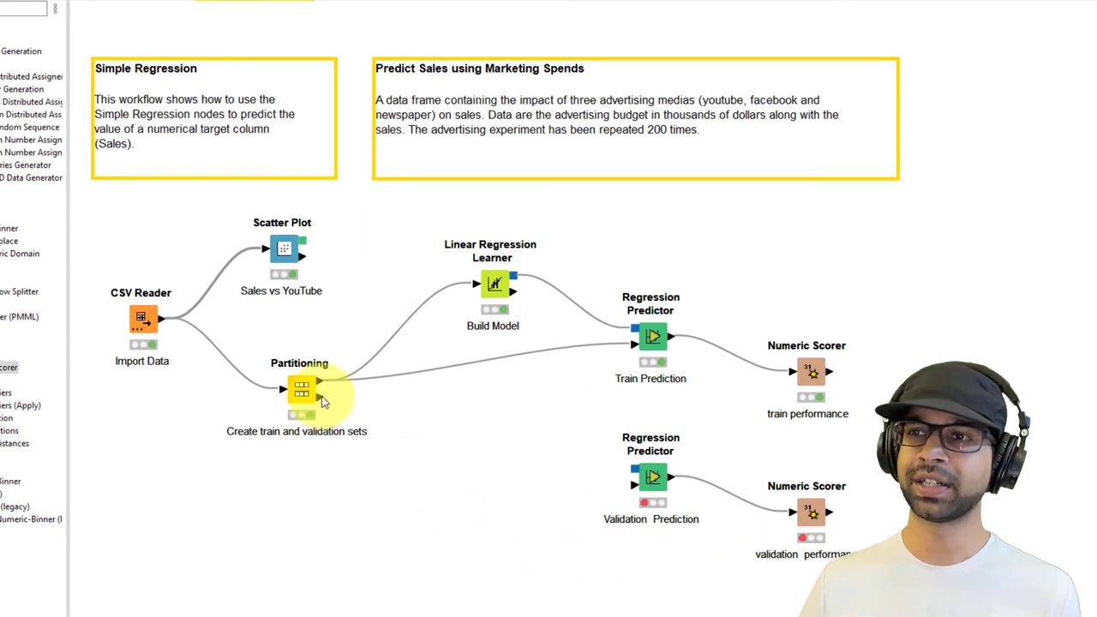
Wire the validation partition and trained model into the copied predictor and run it.
left_click_drag(324, 398, 638, 490)
left_click_drag(513, 276, 638, 471)
right_click(653, 484)
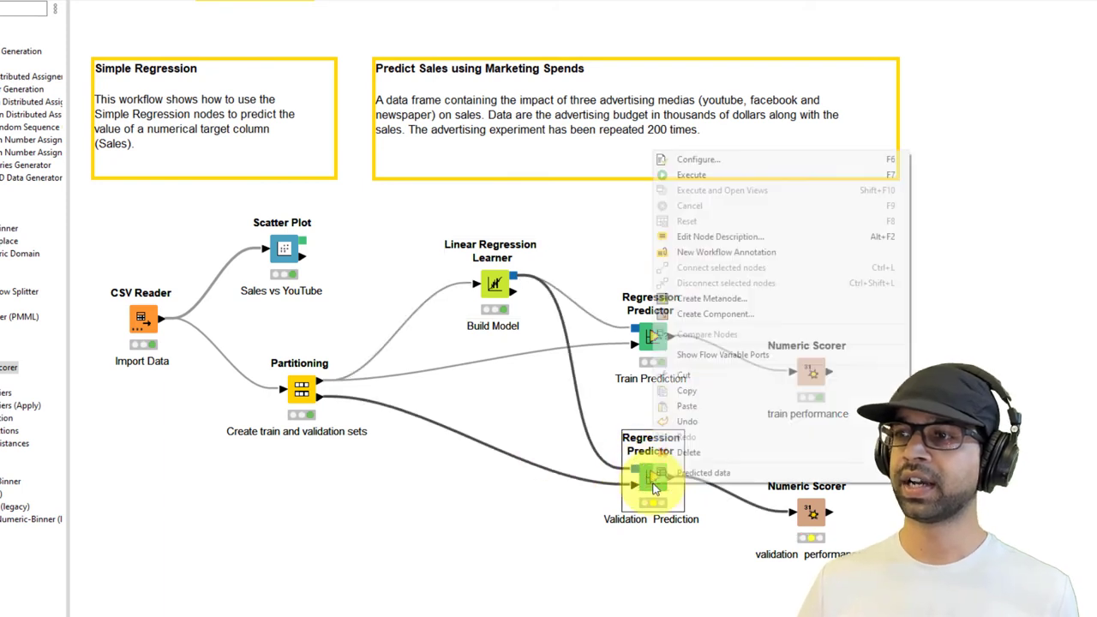
left_click(704, 175)
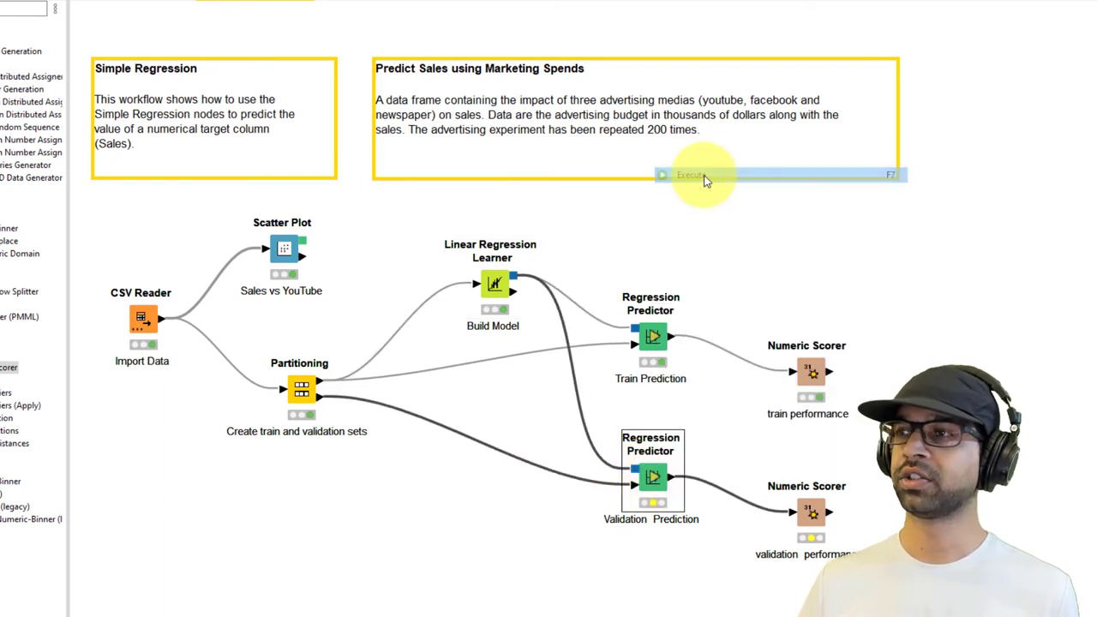
right_click(812, 511)
Run the validation performance scorer, review R² 0.532 and RMSE 3.637, then close its statistics.
left_click(844, 181)
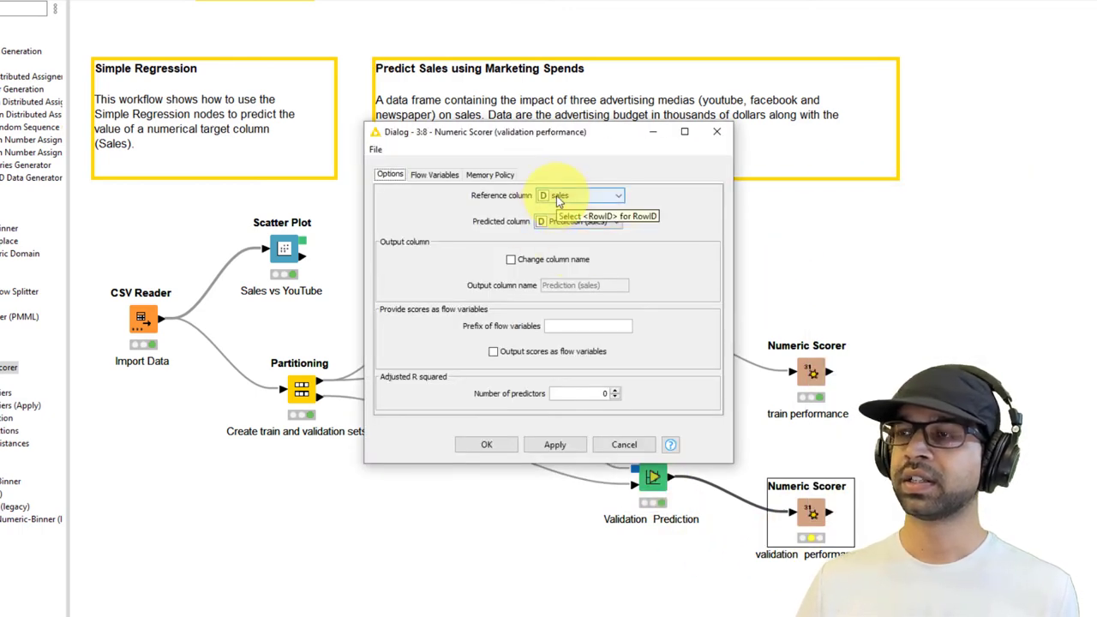
left_click(716, 133)
right_click(807, 514)
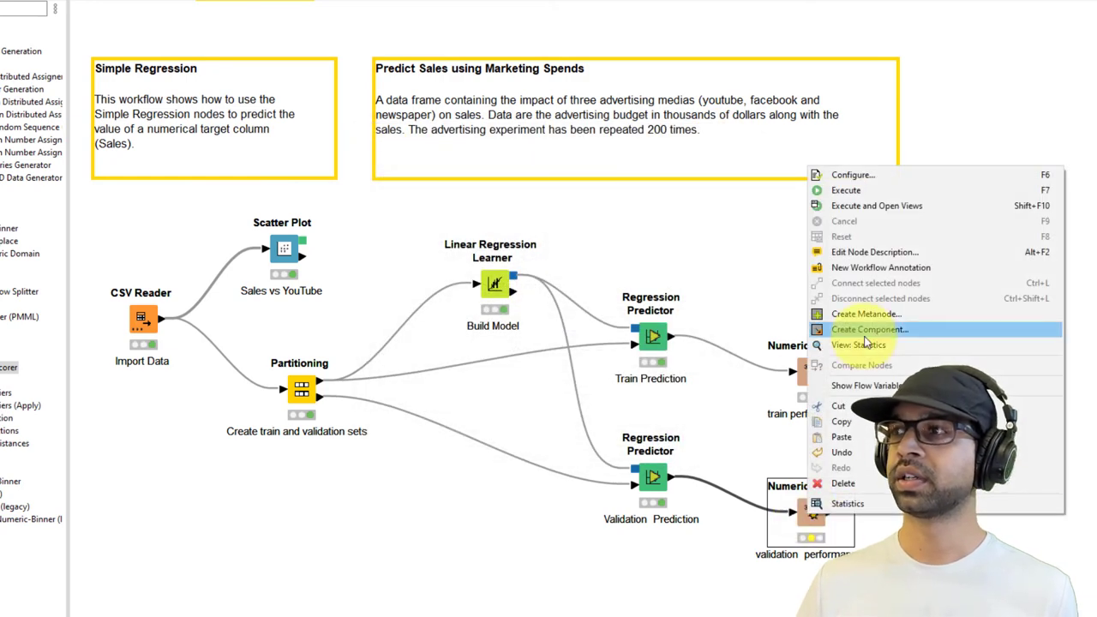
left_click(860, 204)
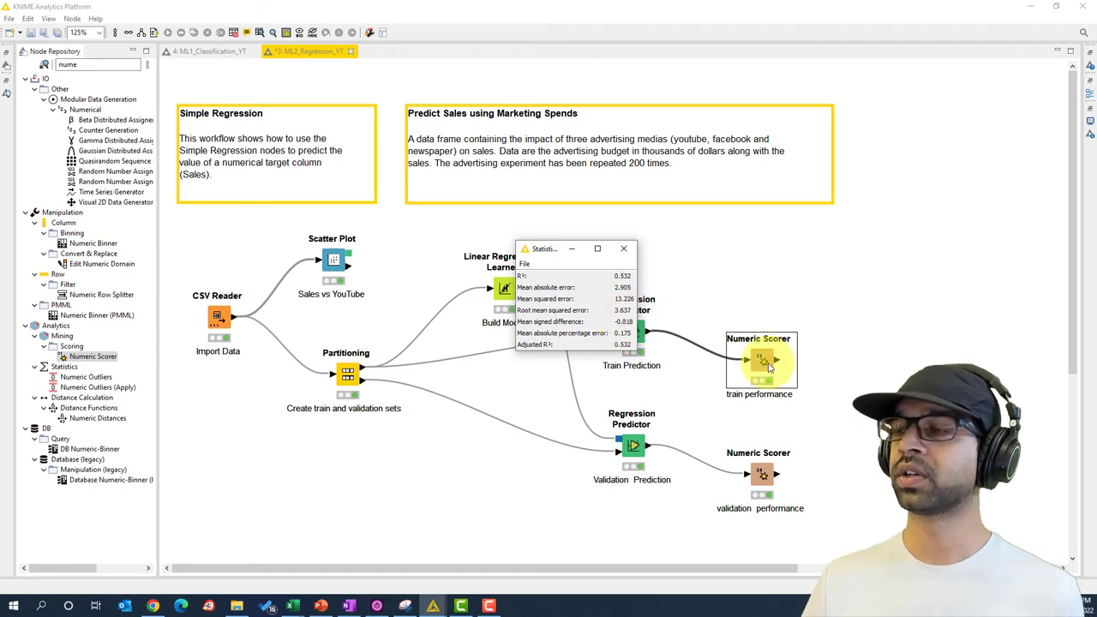
left_click(790, 304)
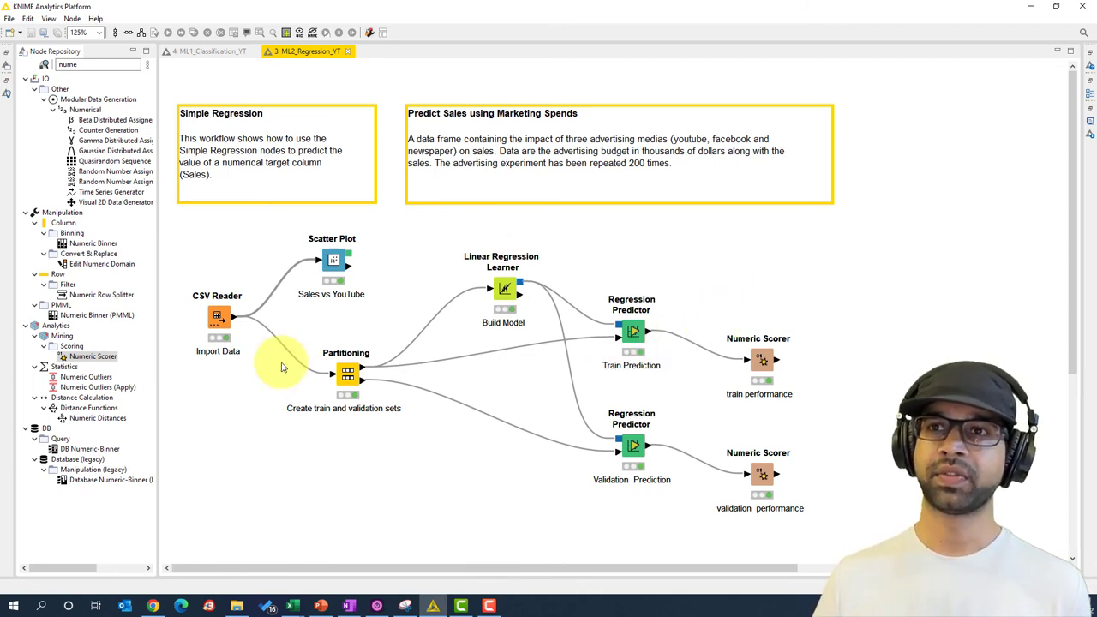
left_click(215, 320)
left_click(326, 287)
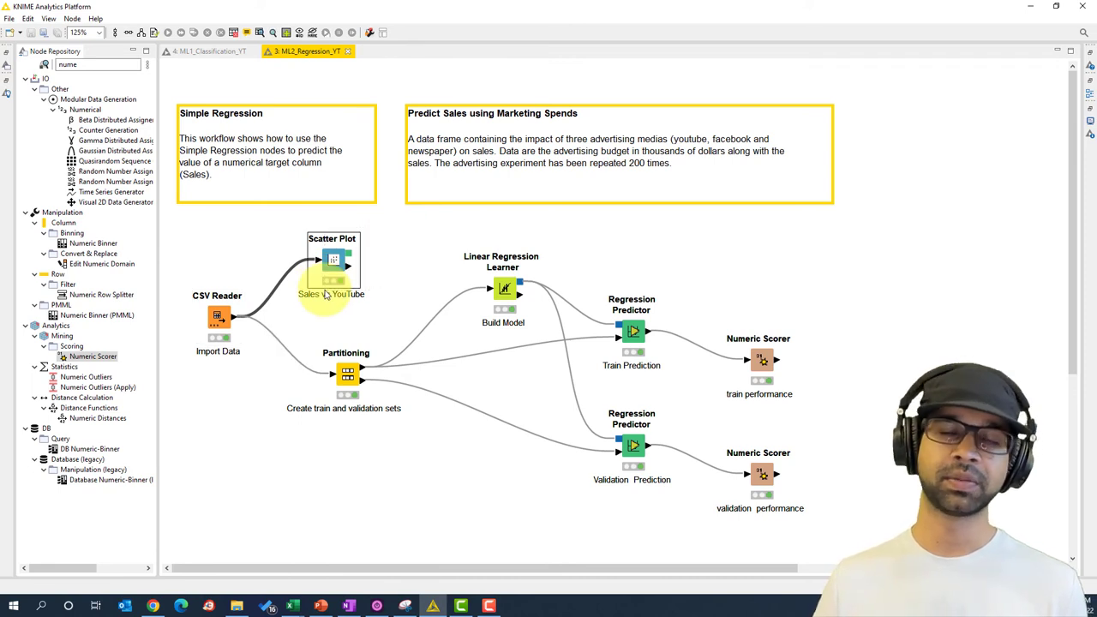
left_click(343, 370)
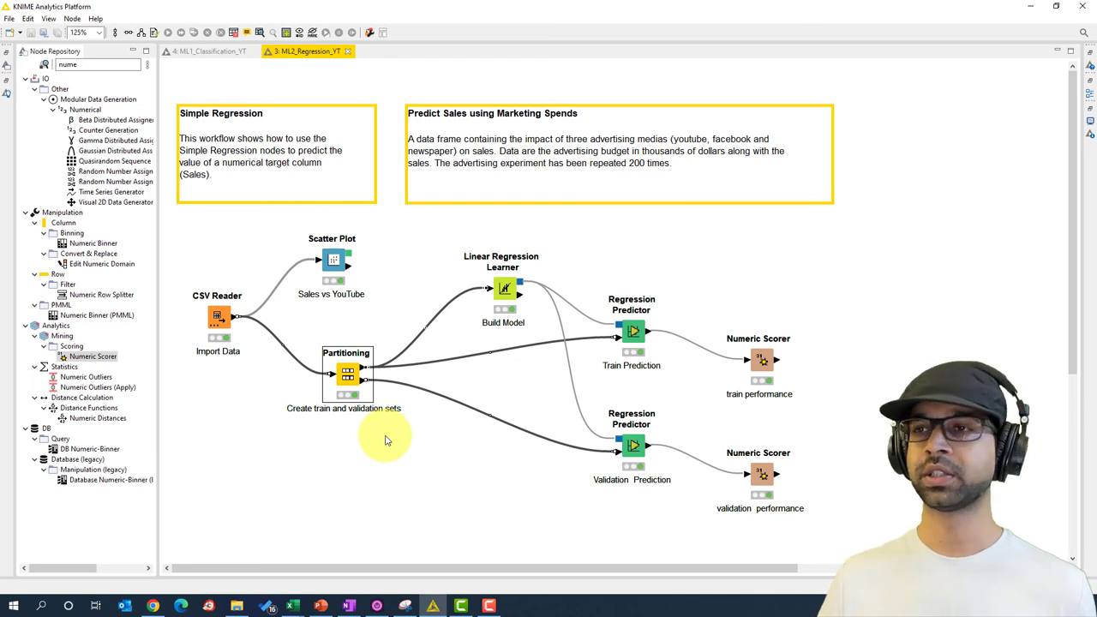
left_click(524, 297)
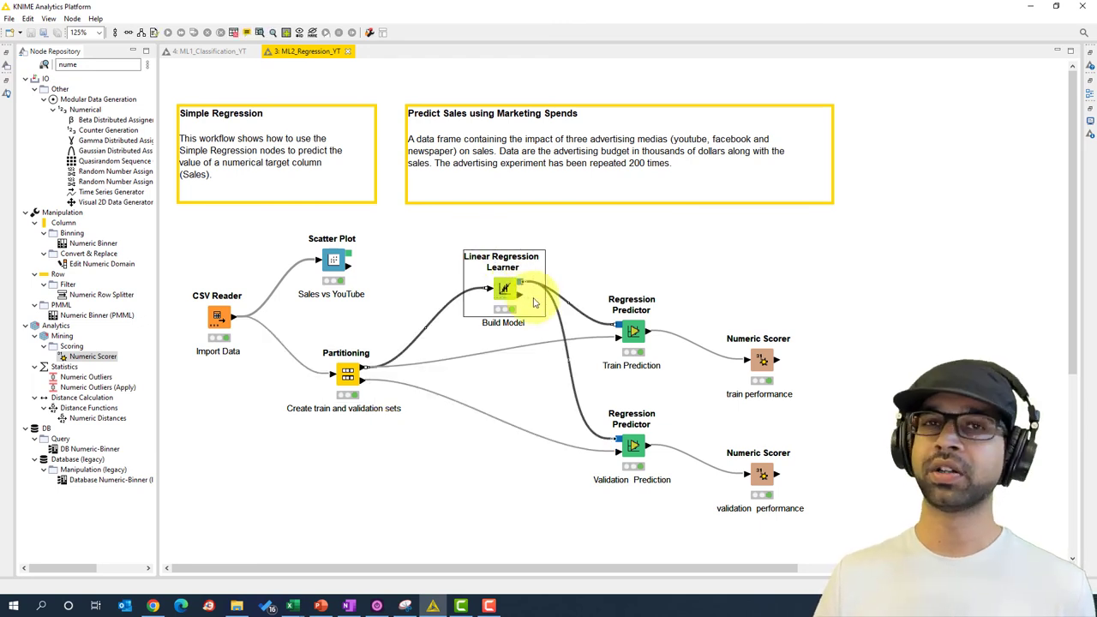
left_click(656, 363)
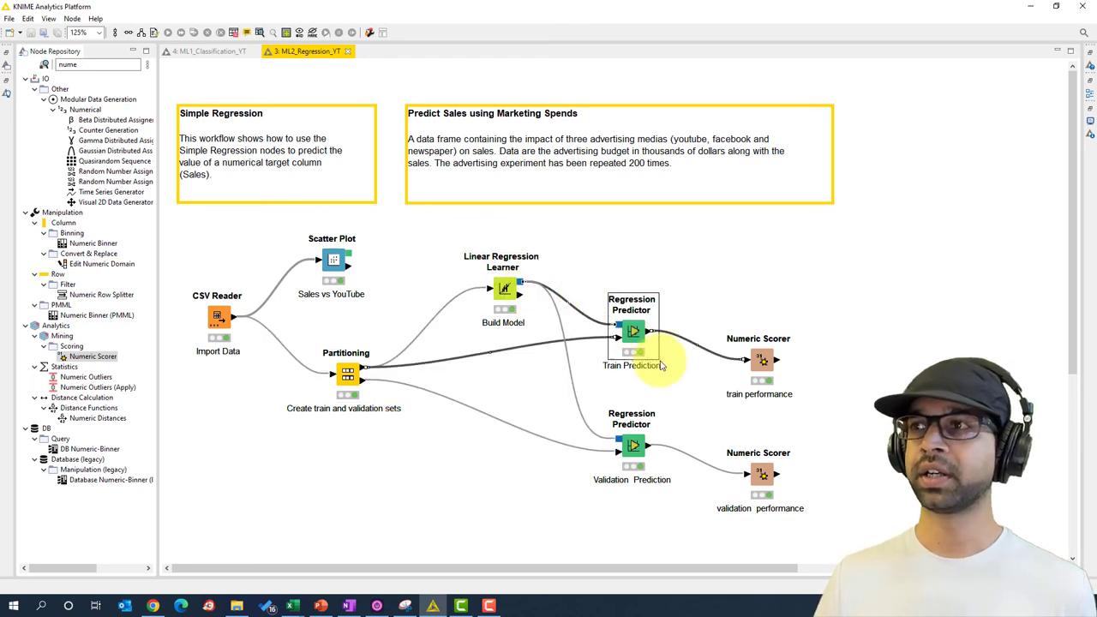
left_click(759, 358)
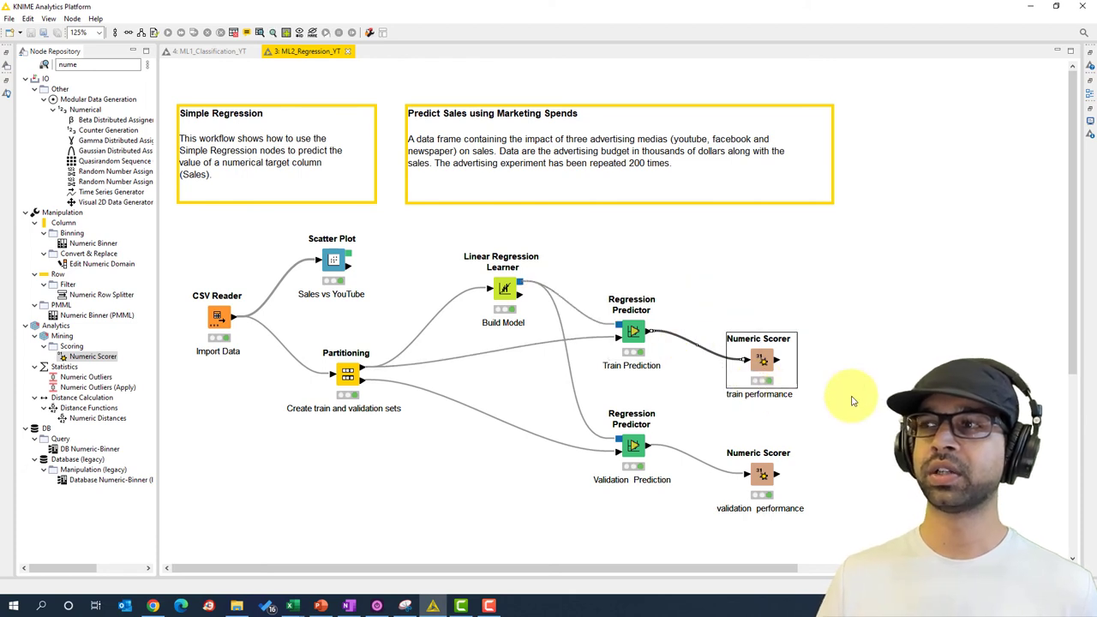
left_click_drag(822, 529, 571, 447)
left_click_drag(863, 510, 721, 314)
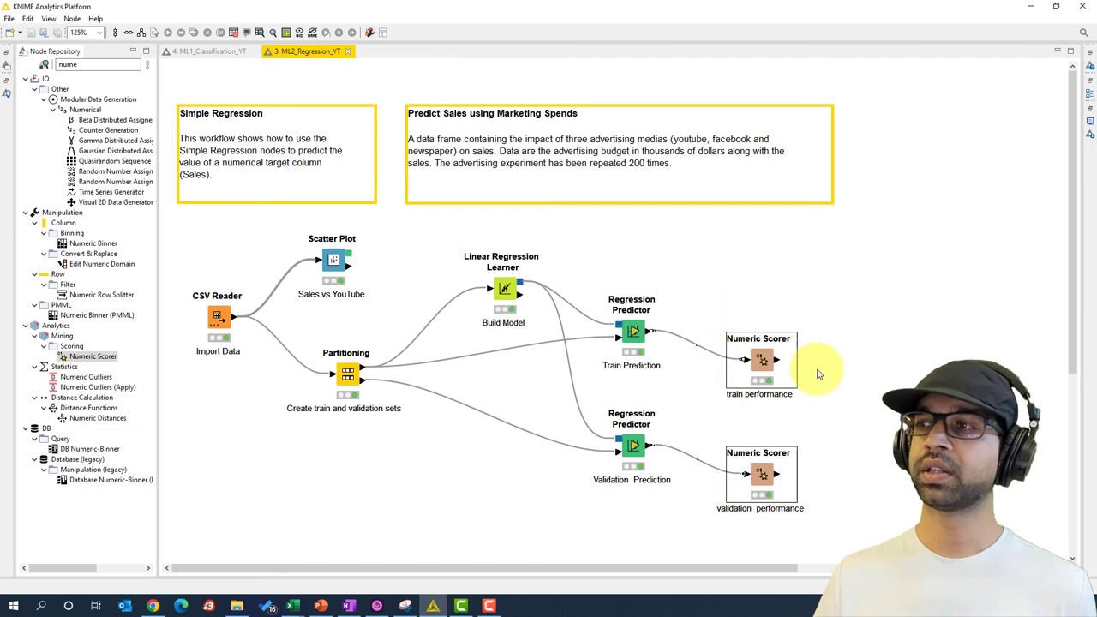
left_click(842, 482)
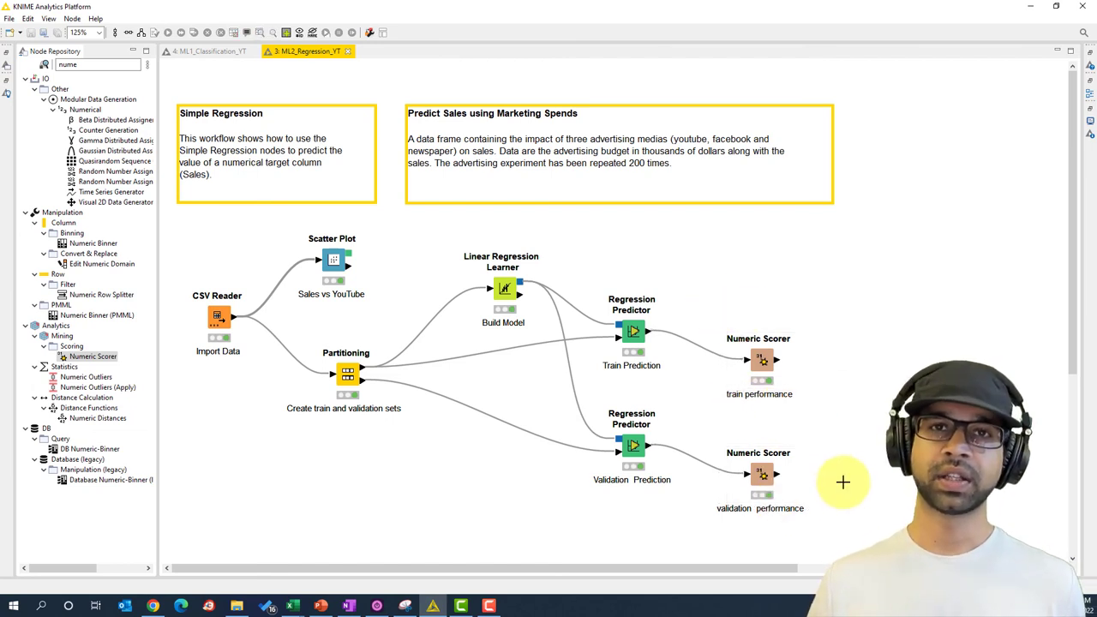